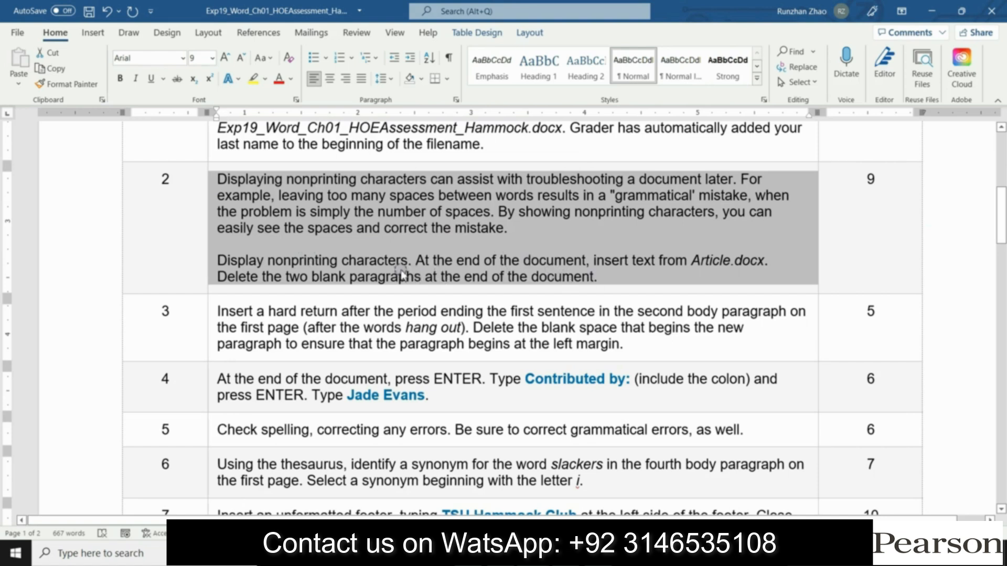
# Highlight the second paragraph of instruction 2 in yellow and switch to the Mac_Exp19_Word_Ch01_HOEAssessment_Hammock document.
pyautogui.moveTo(217, 261); pyautogui.dragTo(611, 277)
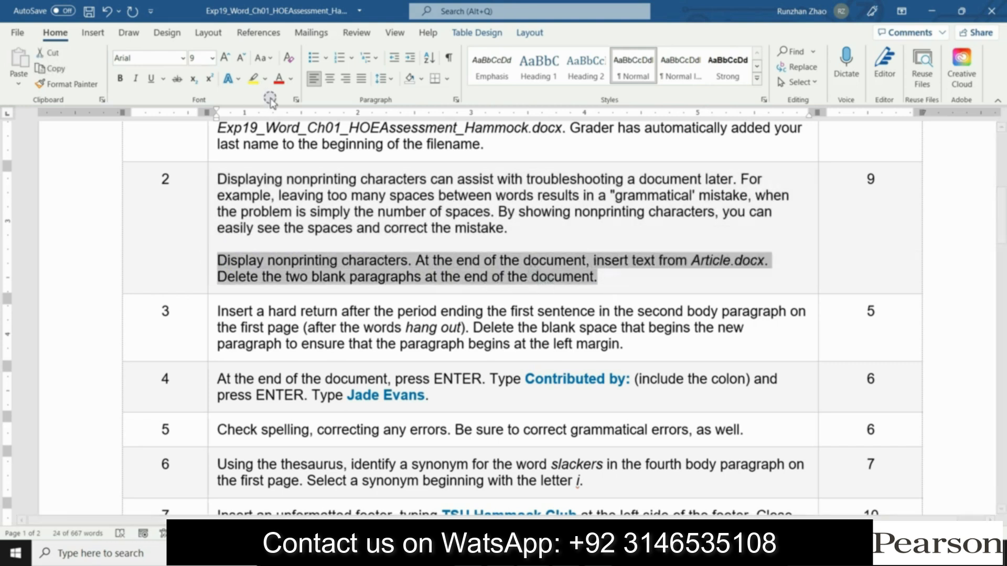
pyautogui.click(254, 78)
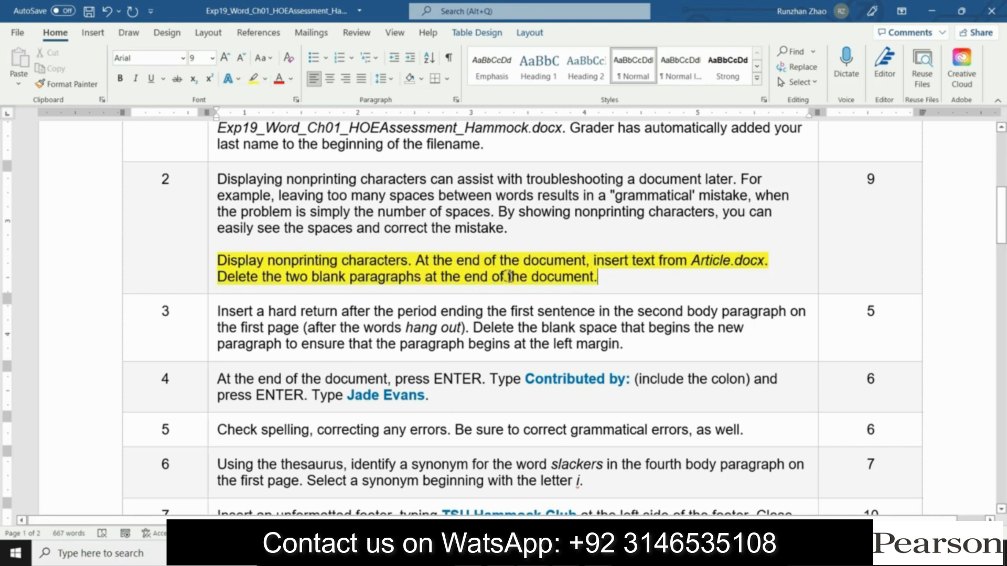
pyautogui.click(534, 553)
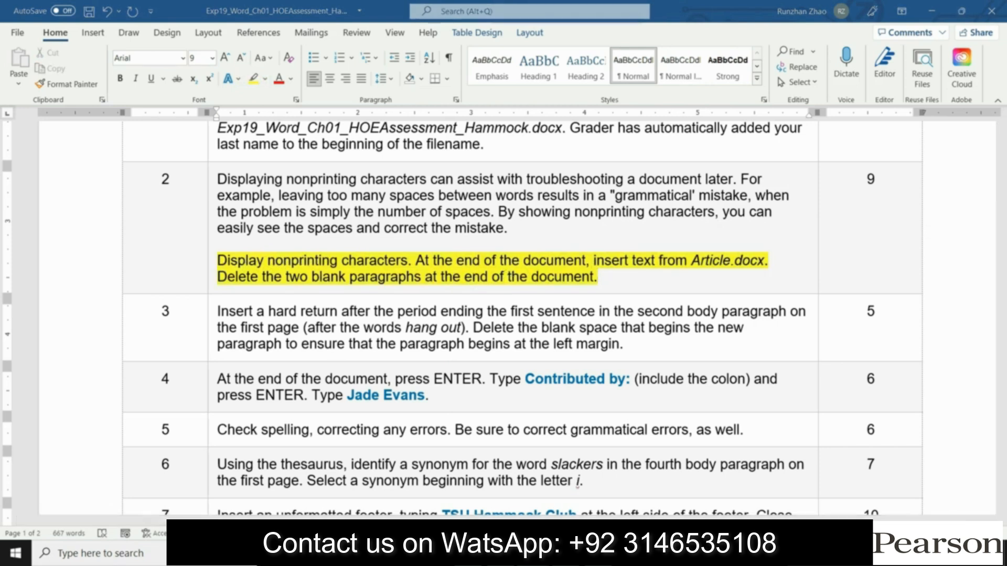
pyautogui.click(588, 490)
# Add a new line below the Hammock Club heading and insert the text from the Article file there.
pyautogui.click(239, 315)
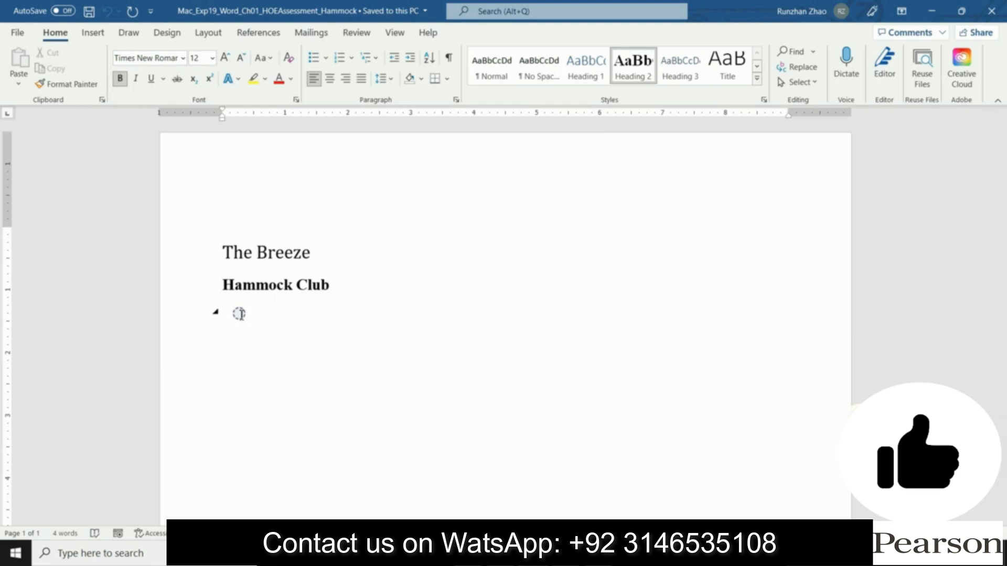
pyautogui.press('Return')
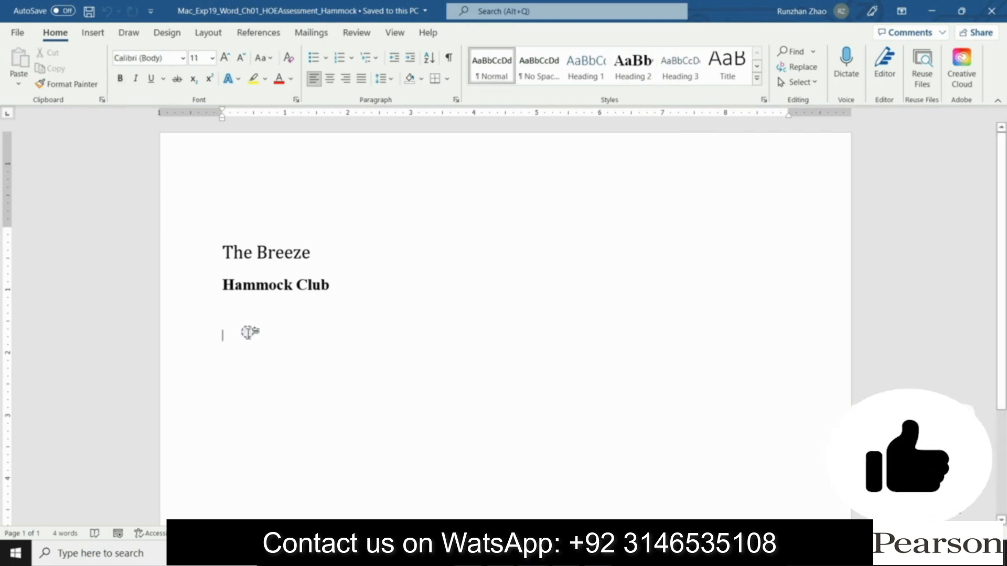
pyautogui.click(92, 33)
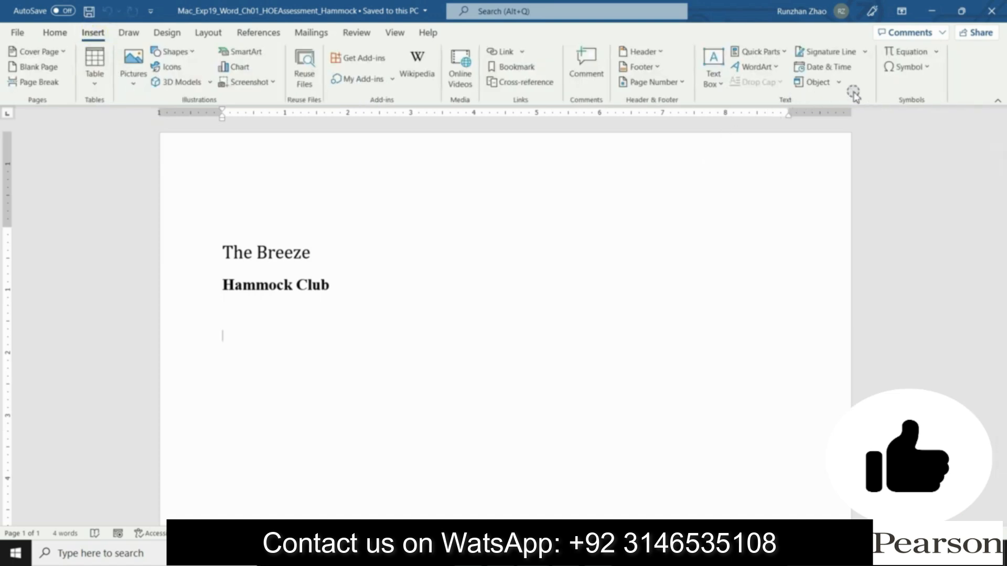
pyautogui.click(839, 82)
pyautogui.click(839, 119)
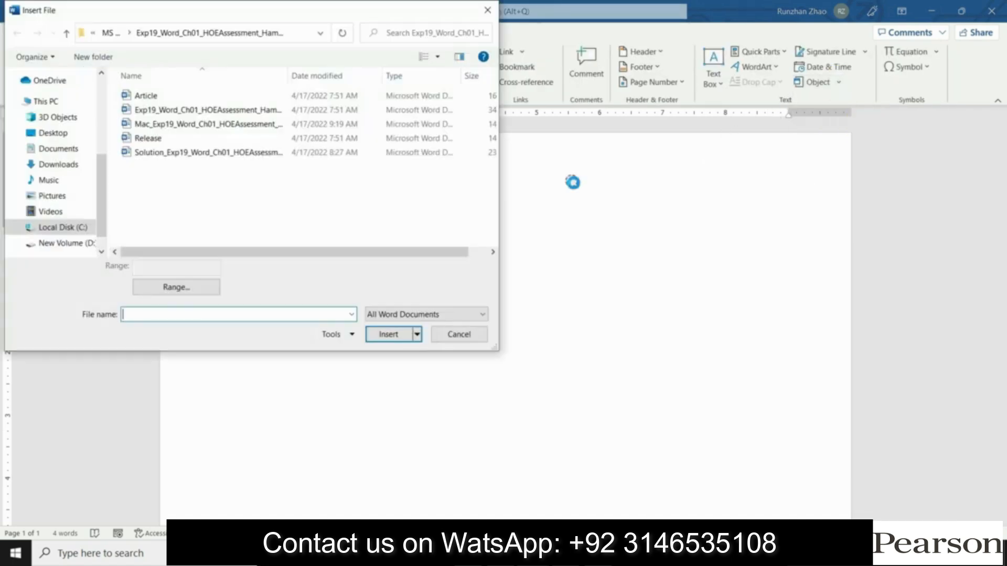
pyautogui.click(149, 95)
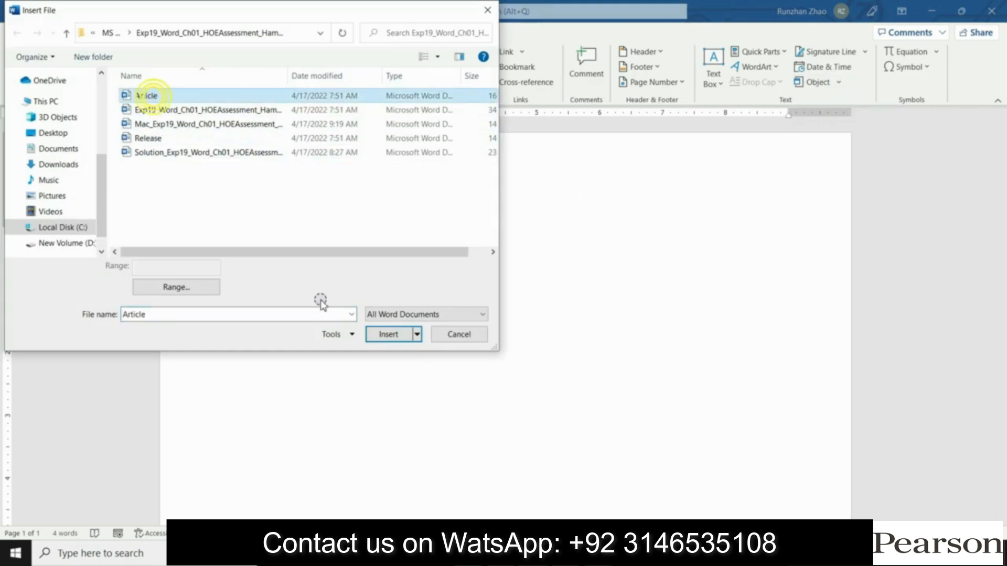
pyautogui.click(391, 334)
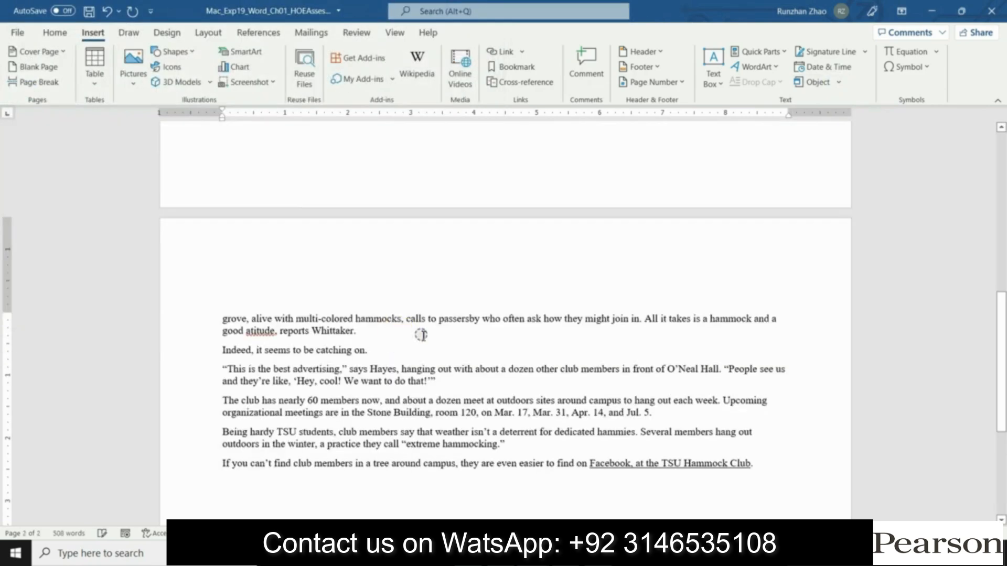
# Display nonprinting characters and delete the two blank paragraphs at the end of the document.
pyautogui.click(55, 32)
pyautogui.click(448, 58)
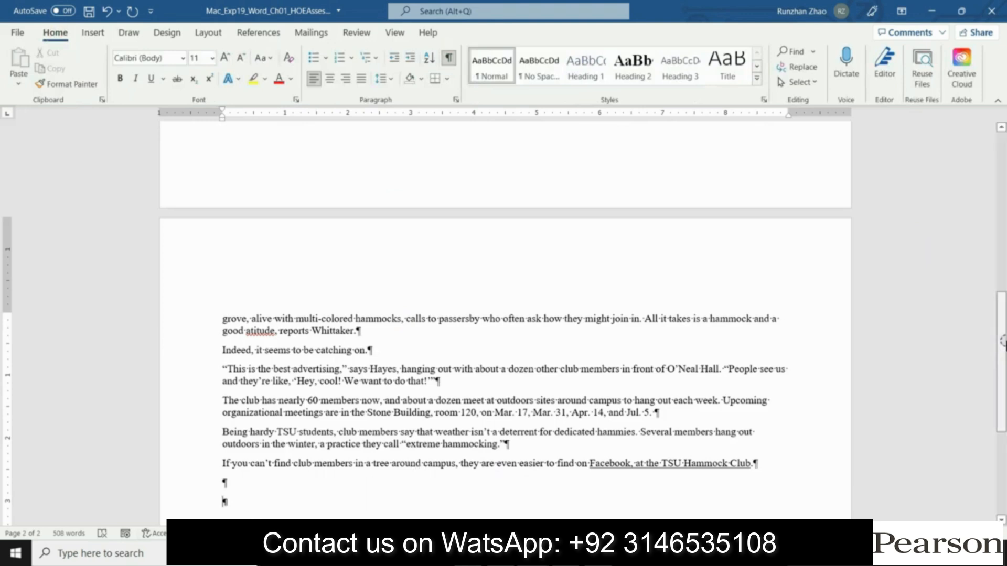
pyautogui.scroll(-5, 1001, 342)
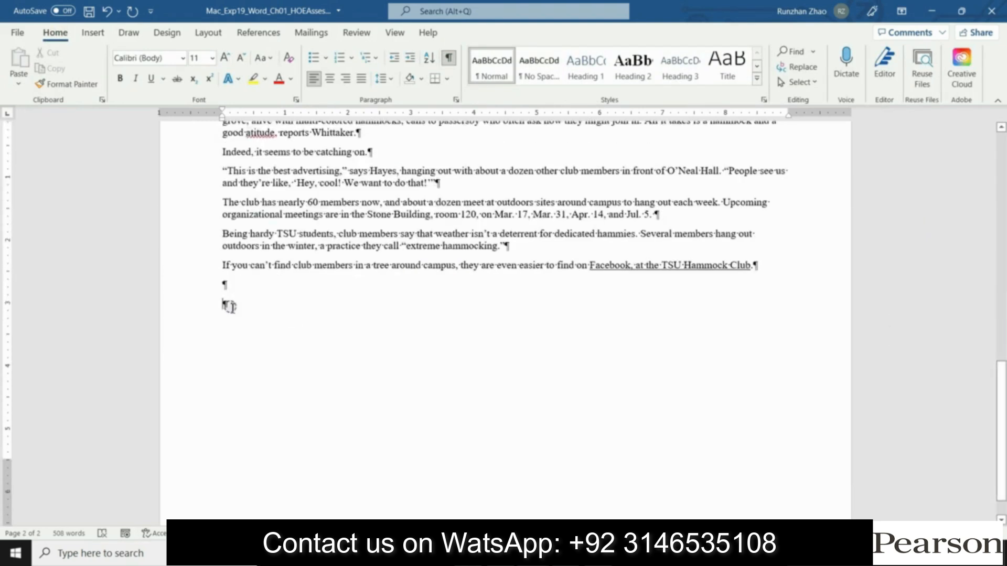
pyautogui.click(224, 284)
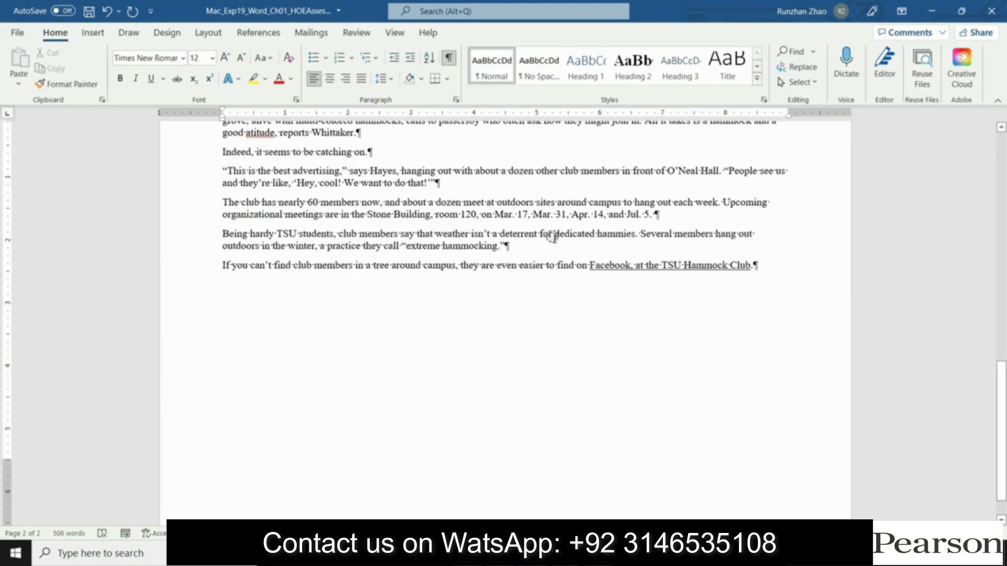
pyautogui.moveTo(1002, 413); pyautogui.dragTo(1003, 184)
# Highlight instruction 3 in yellow in the instructions document, select its words "hang out", and return to the Hammock Club document.
pyautogui.click(533, 554)
pyautogui.click(439, 498)
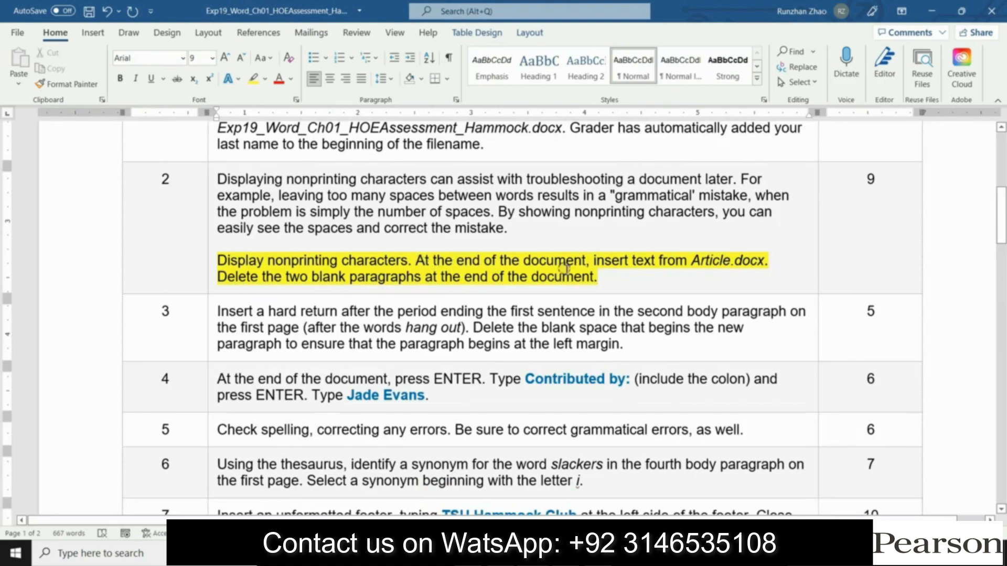
pyautogui.click(212, 331)
pyautogui.moveTo(1003, 215); pyautogui.dragTo(1003, 229)
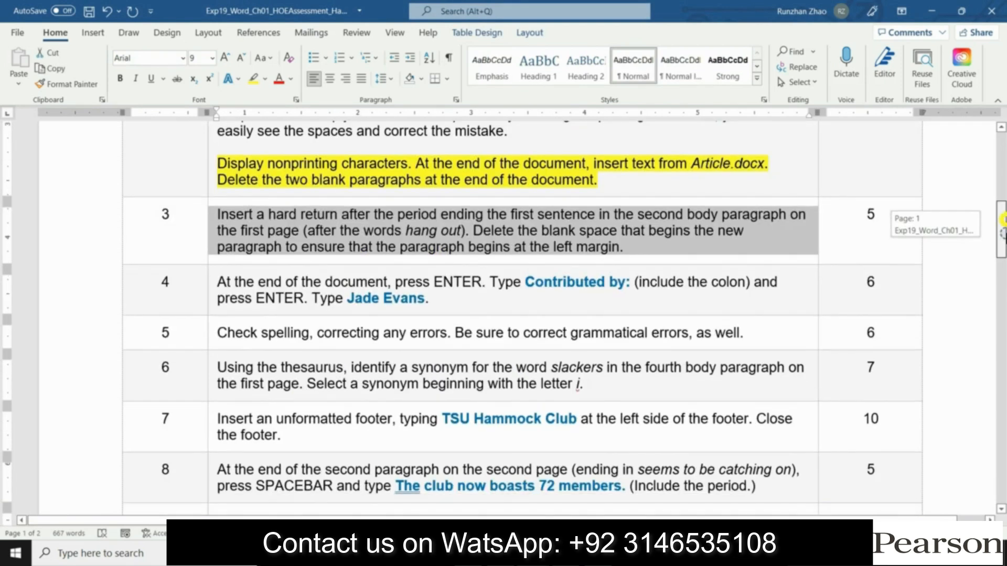
pyautogui.click(251, 80)
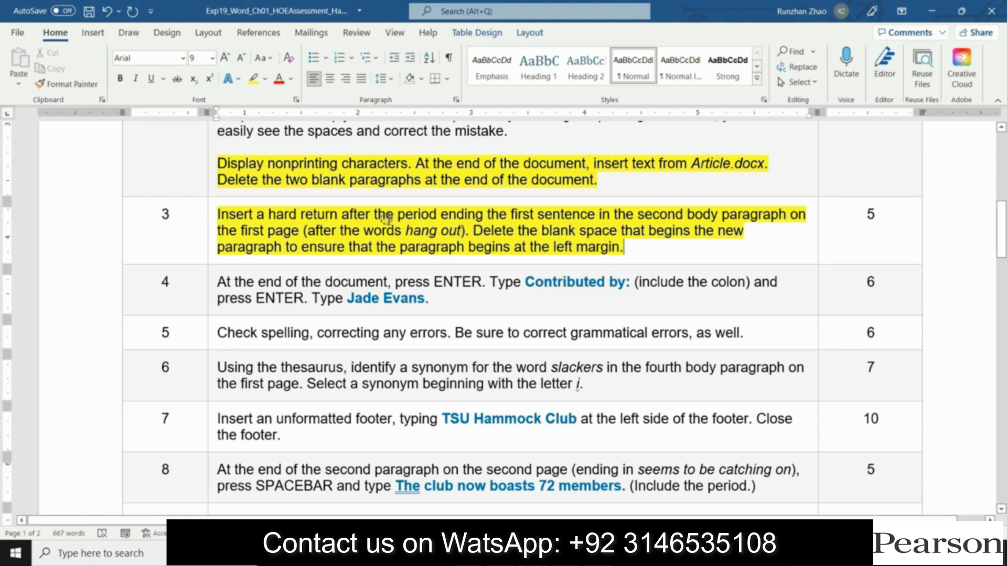
pyautogui.moveTo(344, 209); pyautogui.dragTo(460, 226)
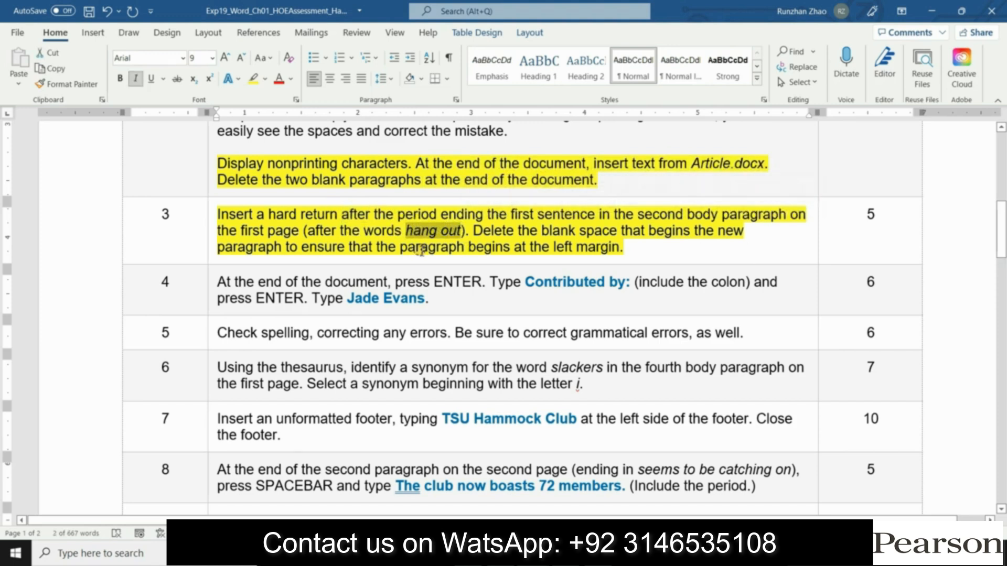
pyautogui.click(534, 554)
pyautogui.click(603, 483)
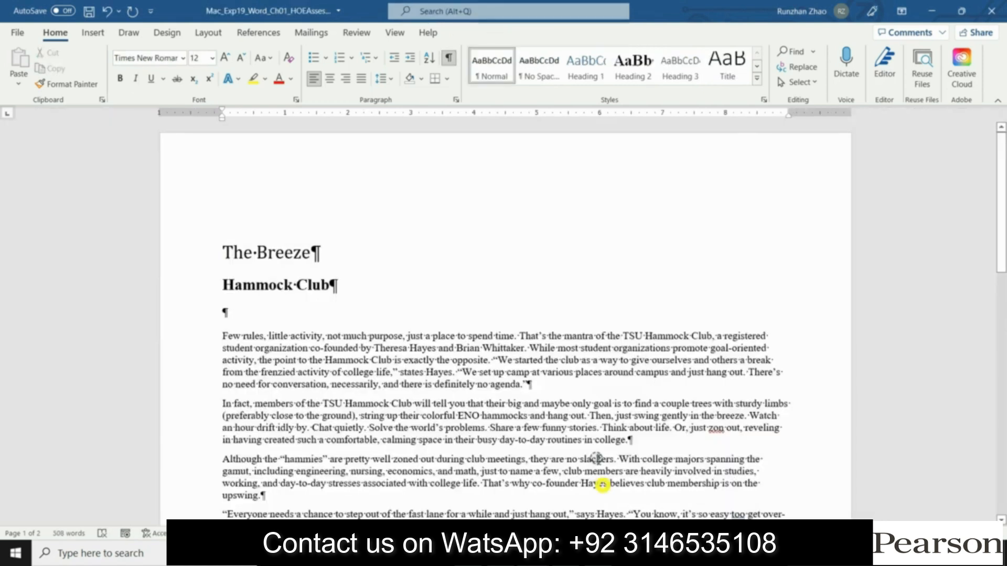
# Place the insertion point right after "hang out." in the second body paragraph and hide the nonprinting characters.
pyautogui.scroll(-5, 916, 286)
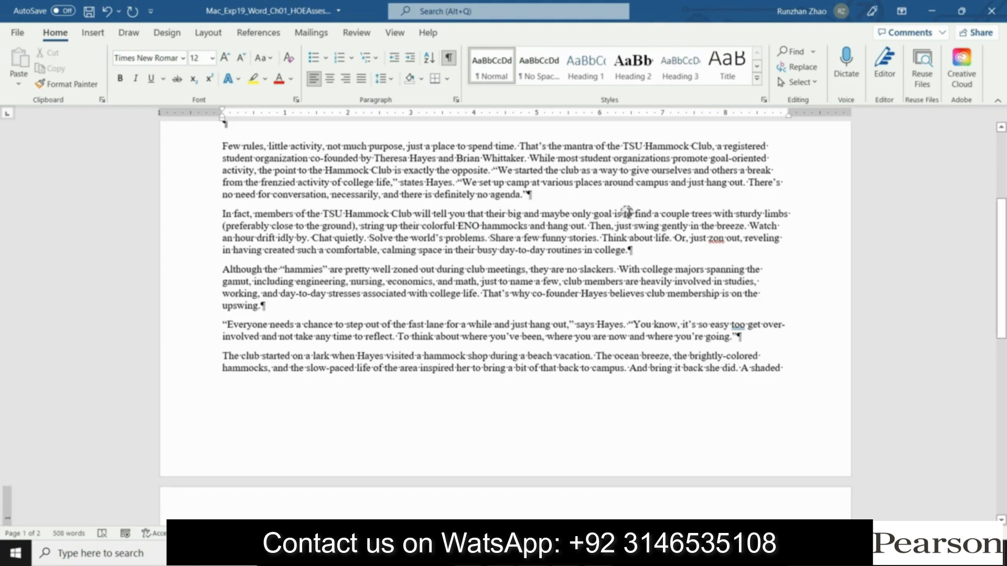
pyautogui.click(589, 225)
pyautogui.click(449, 58)
# Insert a hard return after "hang out." in the second body paragraph and delete the blank space that begins the new paragraph.
pyautogui.click(969, 533)
pyautogui.click(969, 533)
pyautogui.click(970, 533)
pyautogui.click(969, 533)
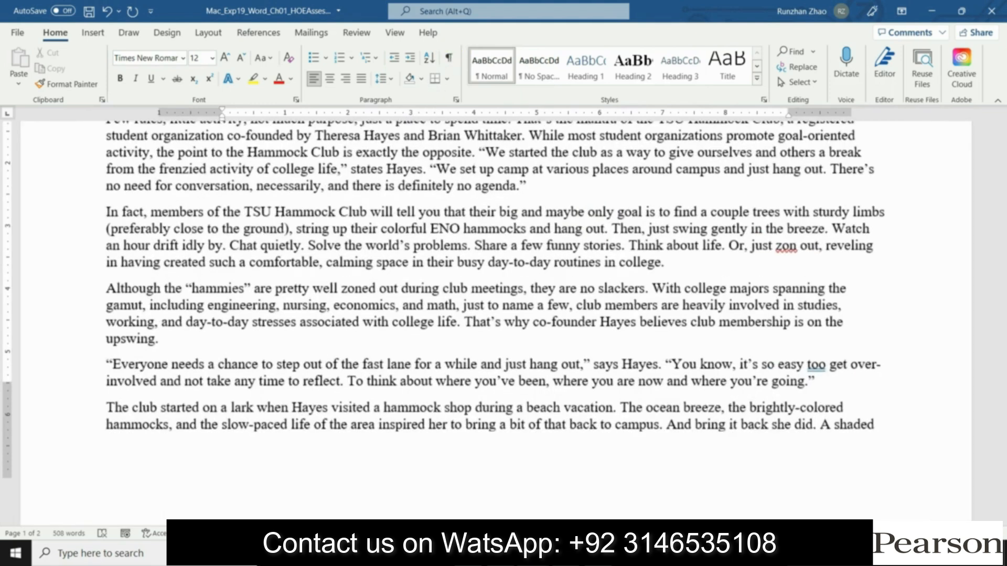
pyautogui.click(969, 533)
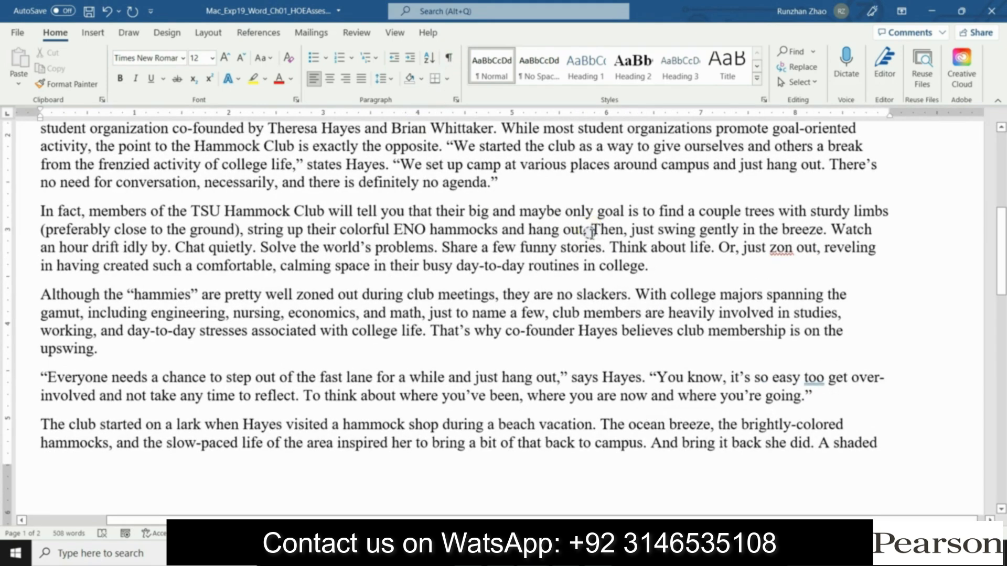
pyautogui.press('Return')
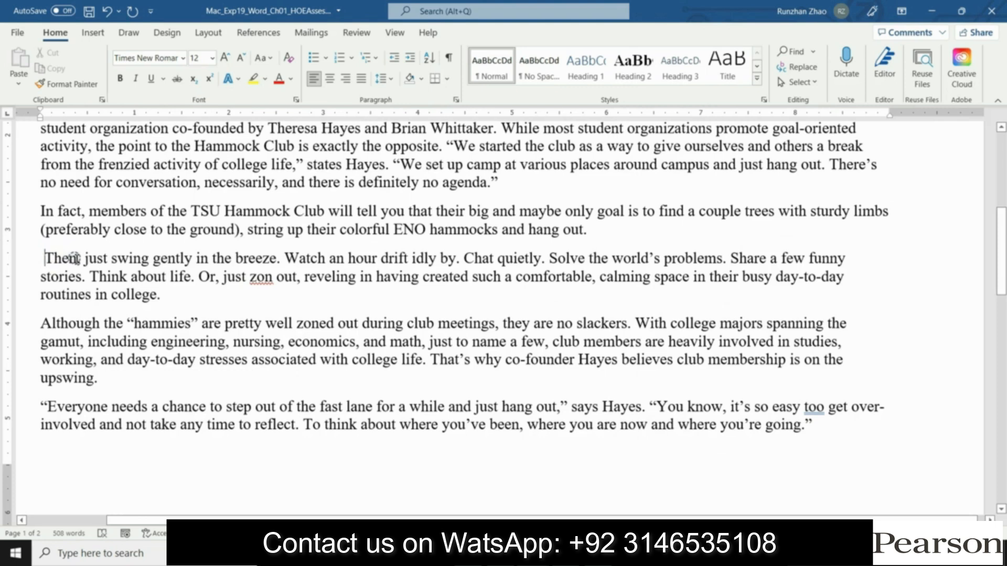
pyautogui.press('BackSpace')
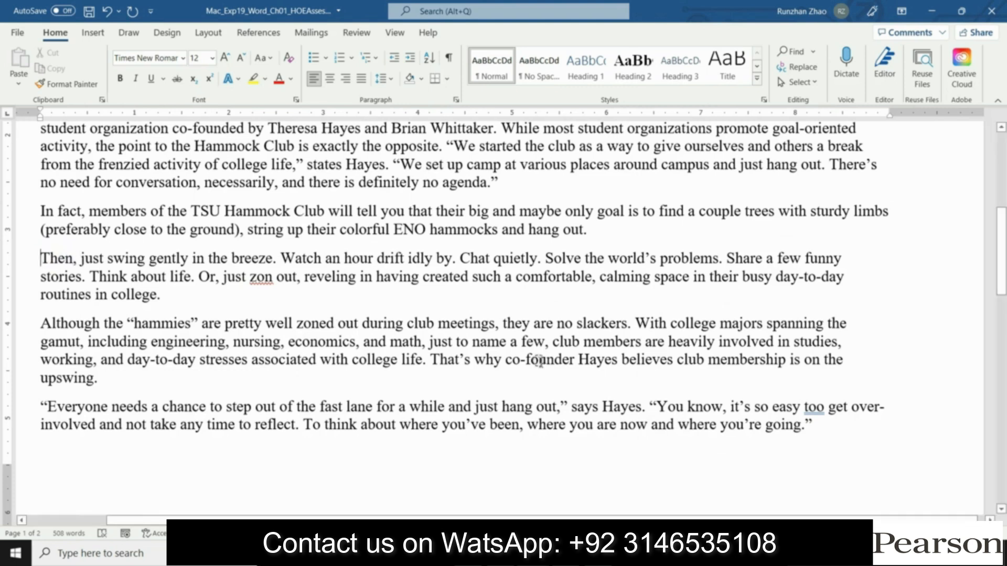
# Switch to the instructions document and highlight instruction 4 in yellow.
pyautogui.moveTo(941, 534); pyautogui.dragTo(936, 534)
pyautogui.moveTo(1003, 259)
pyautogui.mouseDown()
pyautogui.moveTo(1001, 210)
pyautogui.moveTo(1001, 253)
pyautogui.mouseUp()
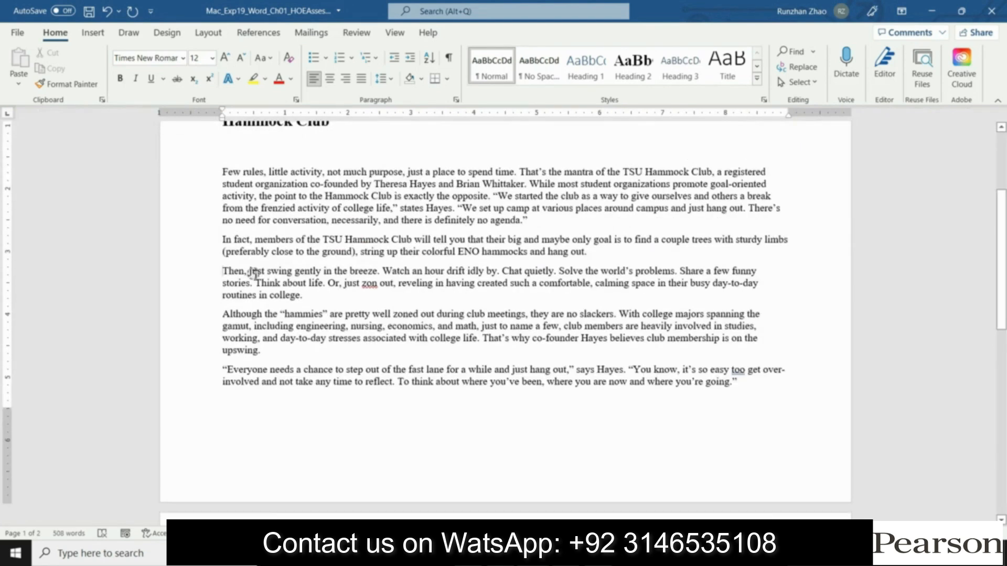
pyautogui.moveTo(521, 553)
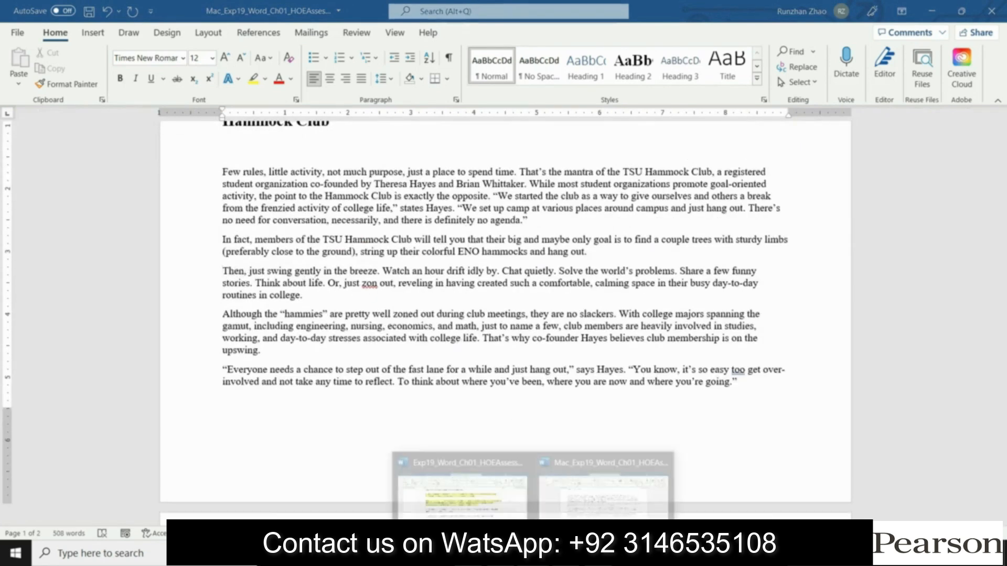
pyautogui.click(454, 498)
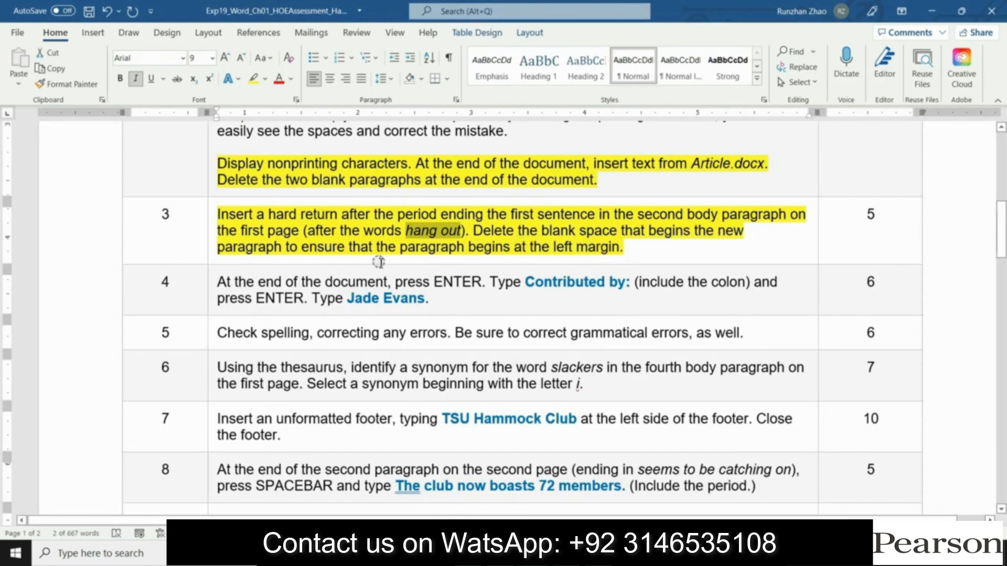
pyautogui.click(654, 244)
pyautogui.click(216, 285)
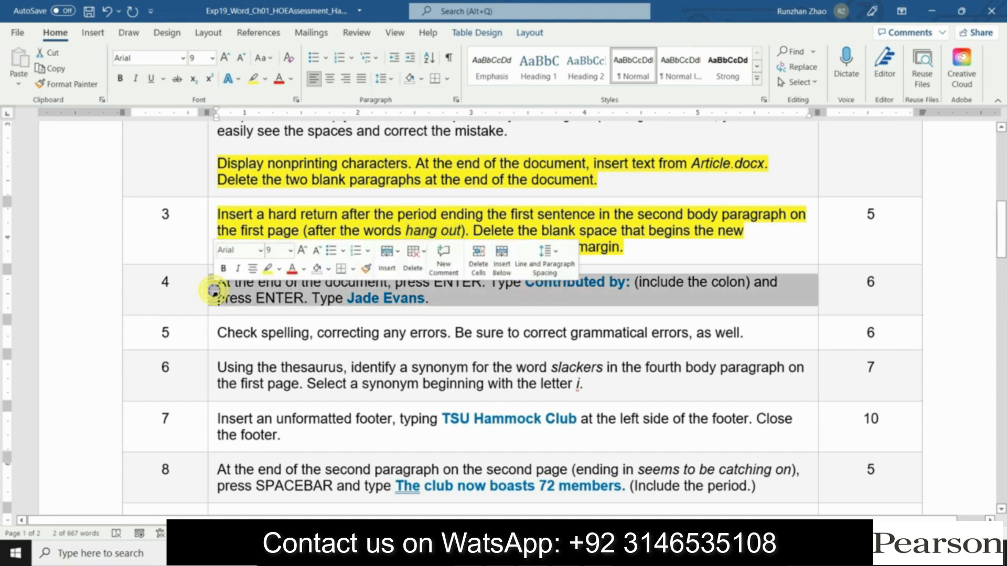
pyautogui.click(268, 269)
pyautogui.moveTo(1001, 231); pyautogui.dragTo(1001, 247)
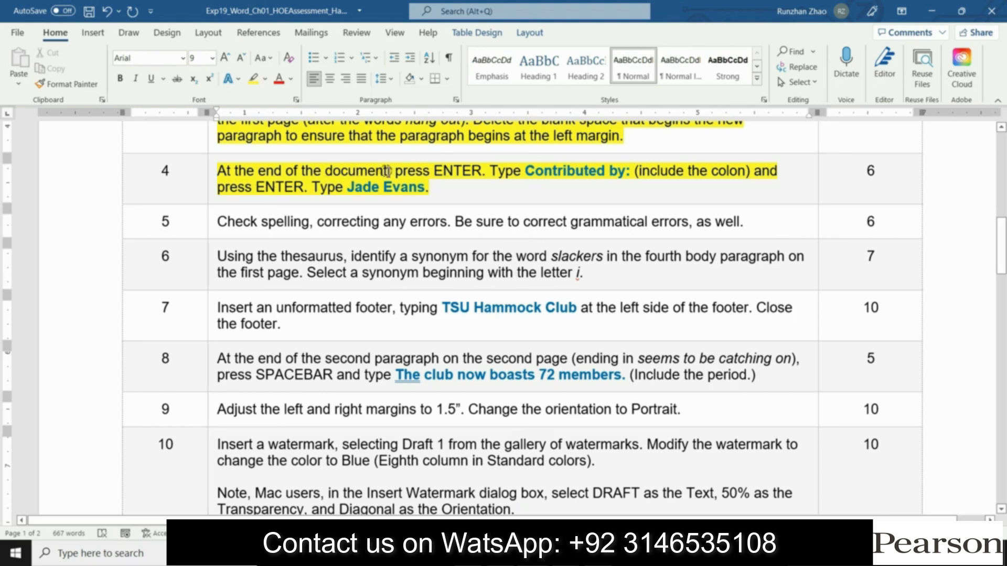
# Copy "Contributed by:" from instruction 4 into Notepad, replacing the text there, and select the pasted line.
pyautogui.moveTo(525, 170); pyautogui.dragTo(633, 169)
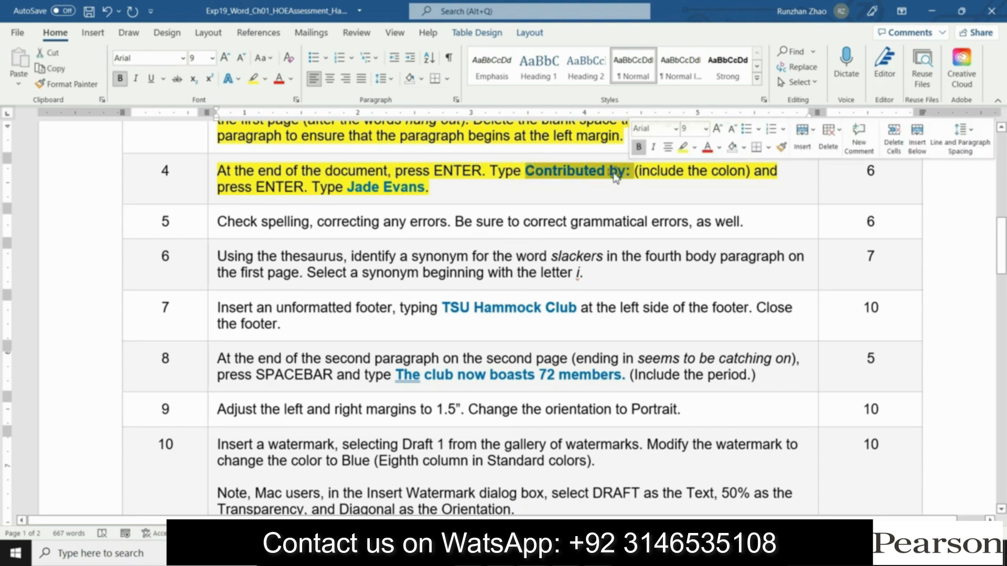
pyautogui.rightClick(632, 171)
pyautogui.click(651, 221)
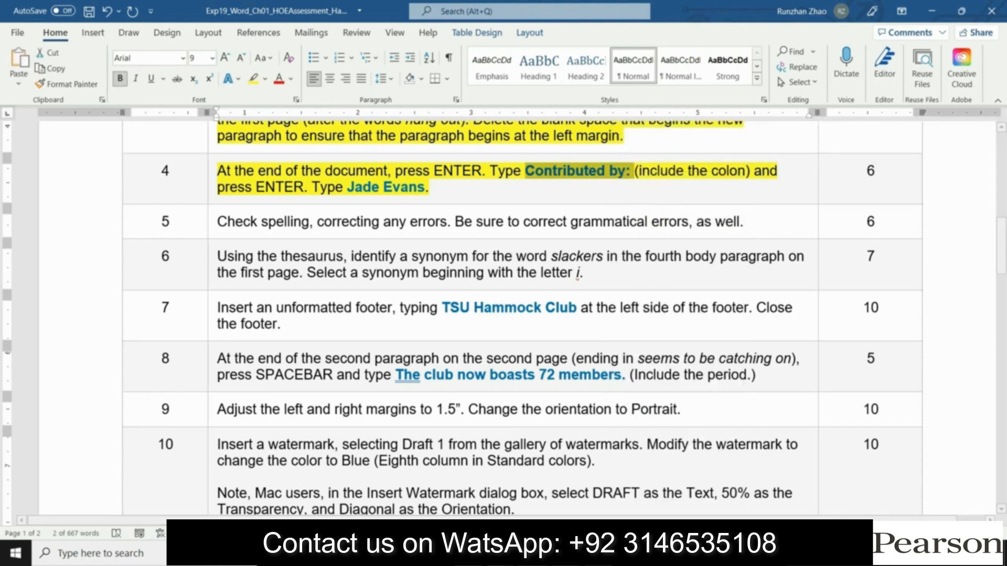
pyautogui.hotkey('alt', 'Tab')
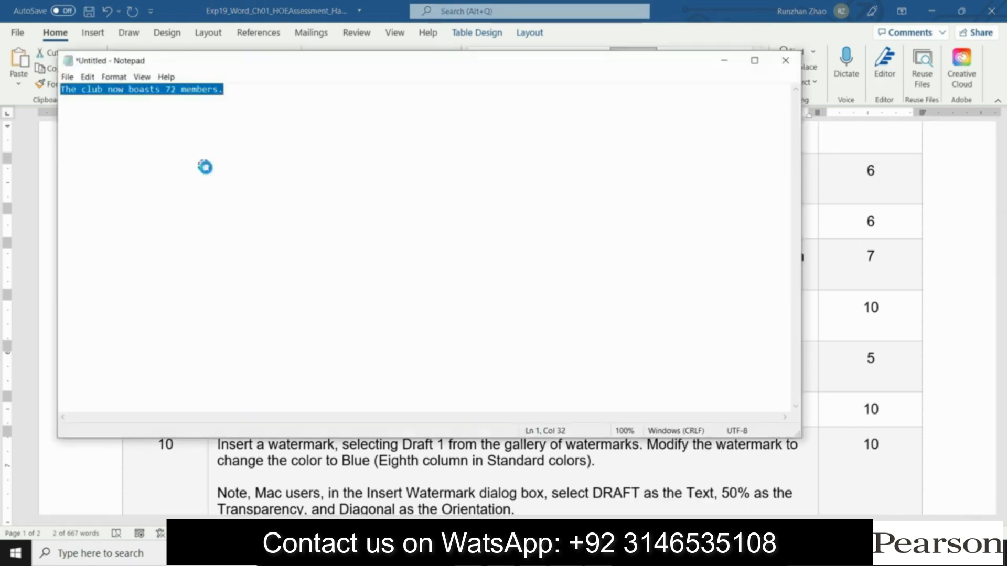
pyautogui.hotkey('ctrl', 'v')
pyautogui.moveTo(144, 90); pyautogui.dragTo(62, 91)
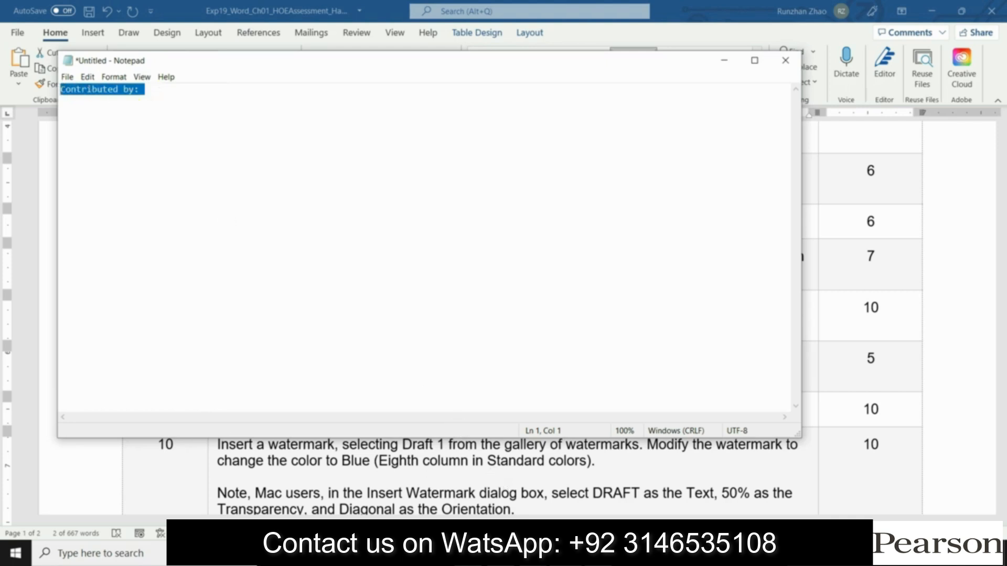
# Add the line "Contributed by:" at the end of the Hammock Club document in Word and start a new line below it.
pyautogui.click(533, 554)
pyautogui.click(573, 479)
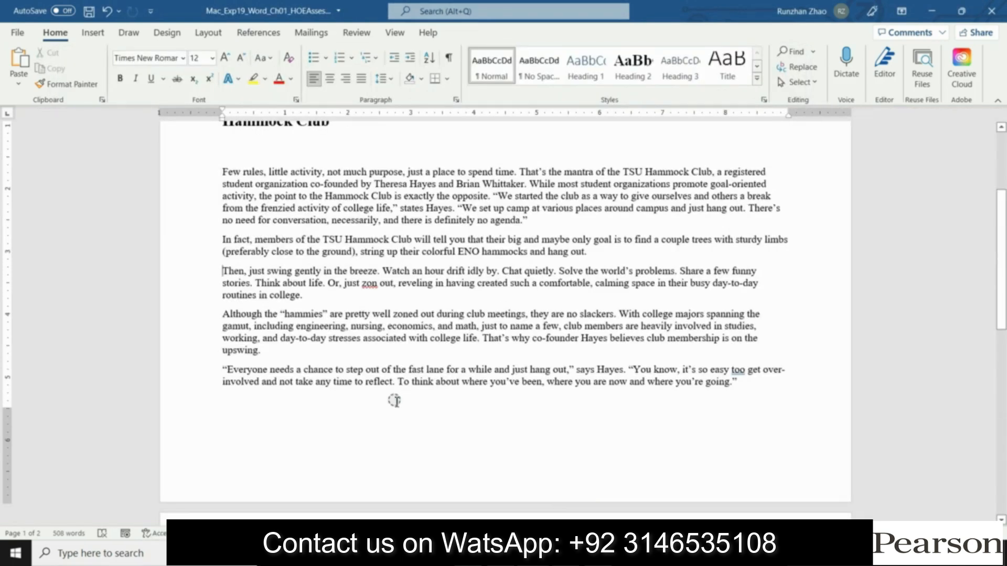
pyautogui.hotkey('ctrl', 'End')
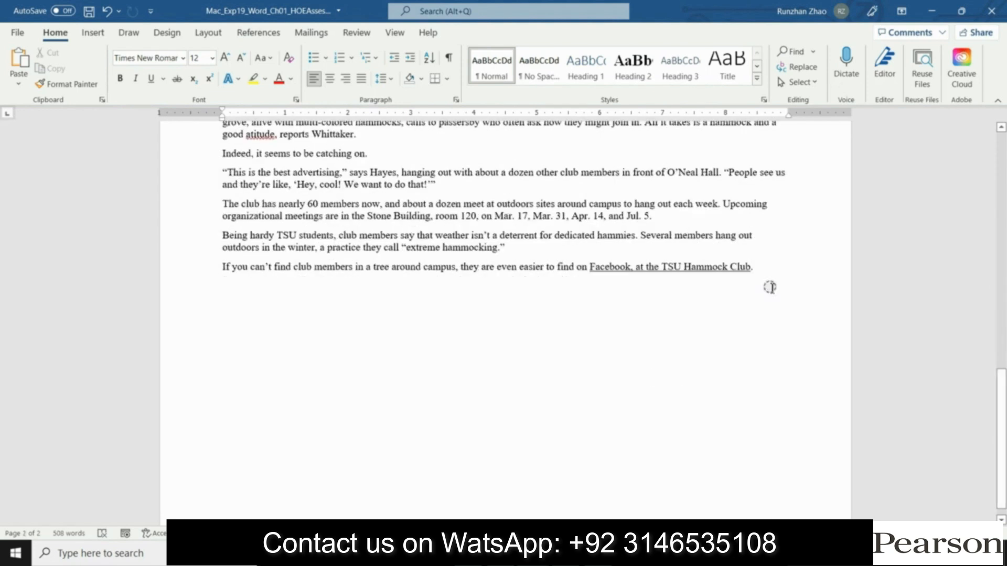
pyautogui.click(773, 267)
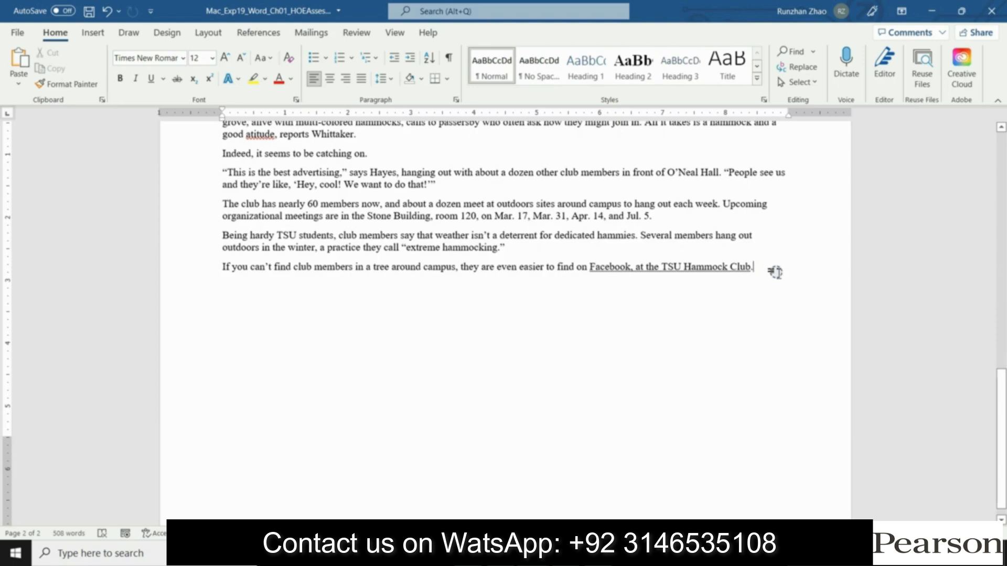
pyautogui.press('Return')
pyautogui.write('Contributed by:')
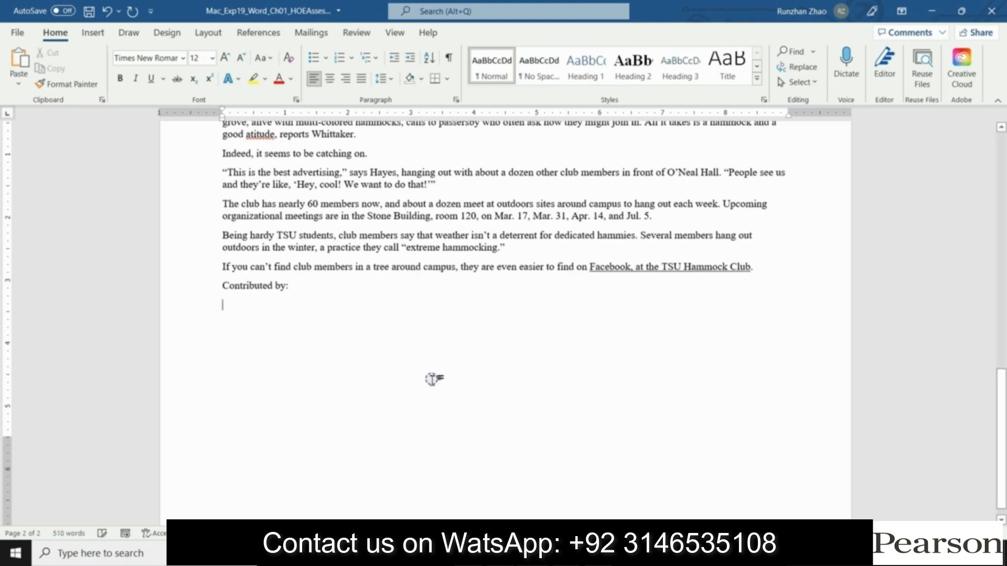
# Copy the contributor's name from instruction 4 into Notepad, replacing the text there, and copy the plain name again from Notepad.
pyautogui.click(534, 554)
pyautogui.click(464, 492)
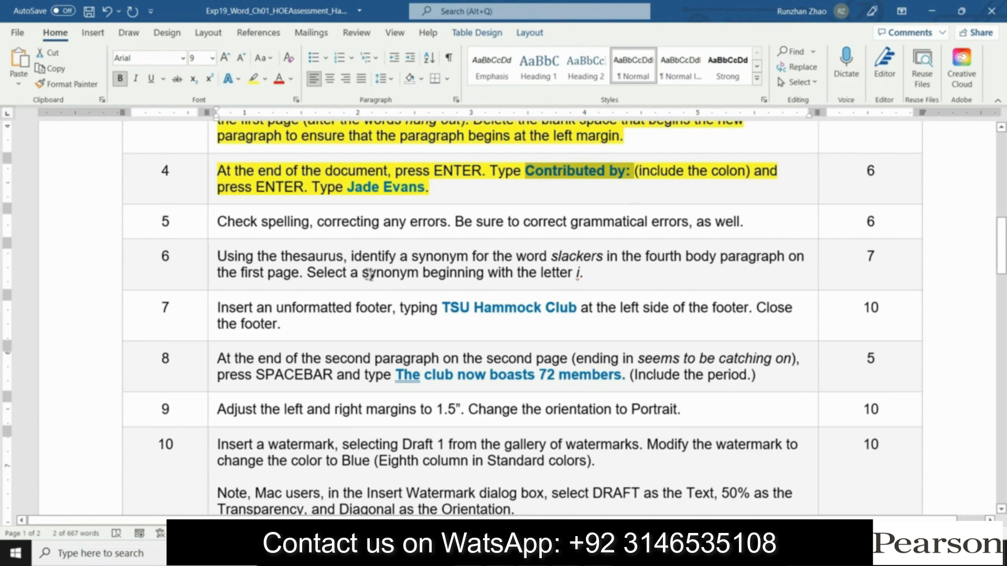
pyautogui.moveTo(347, 186); pyautogui.dragTo(422, 187)
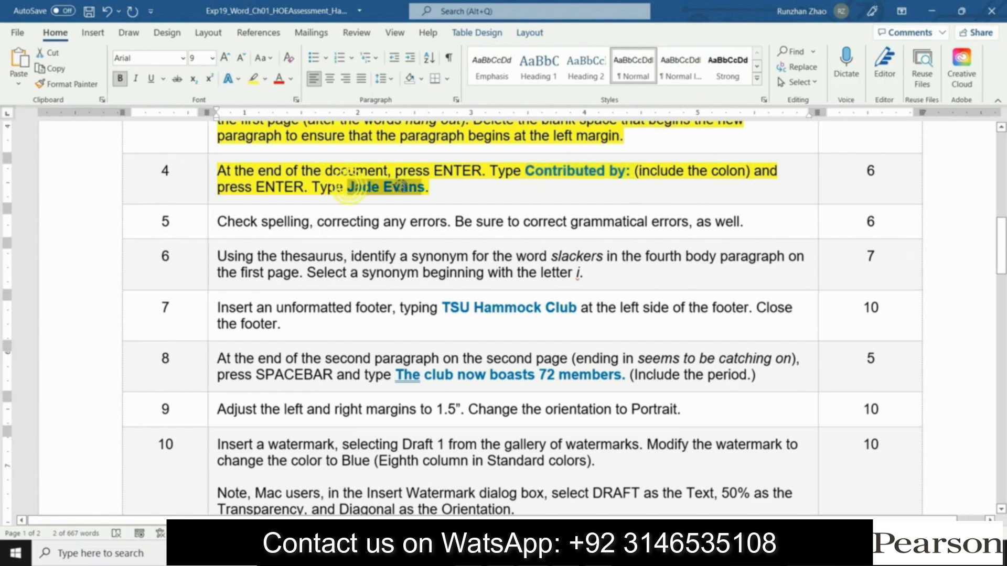
pyautogui.rightClick(398, 186)
pyautogui.click(435, 235)
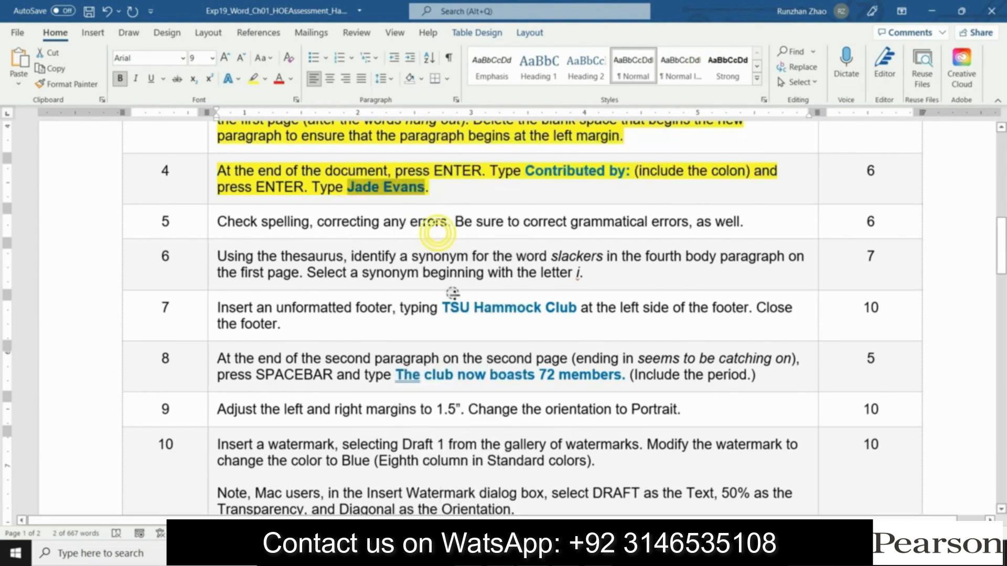
pyautogui.hotkey('alt', 'Tab')
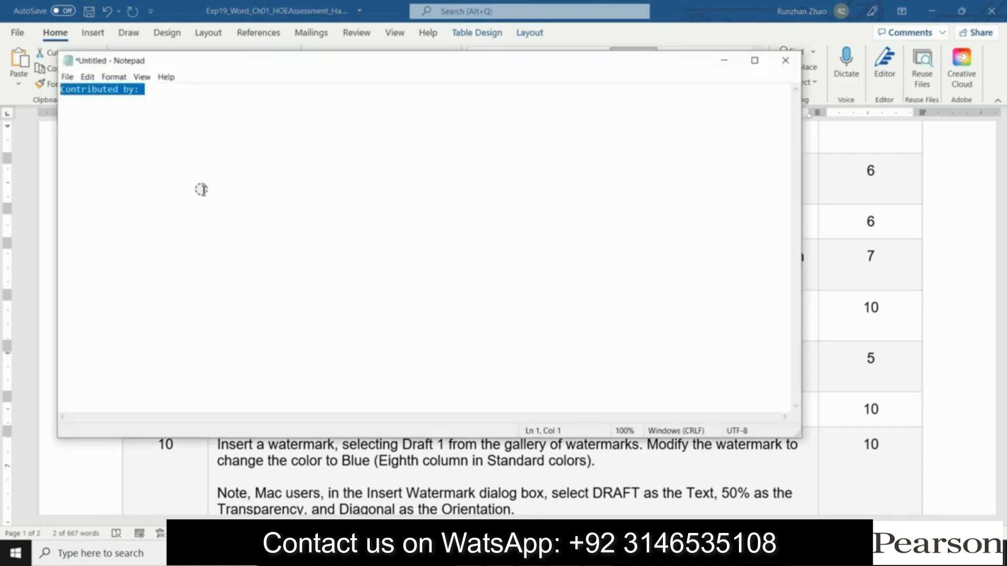
pyautogui.hotkey('ctrl', 'v')
pyautogui.moveTo(113, 89); pyautogui.dragTo(71, 92)
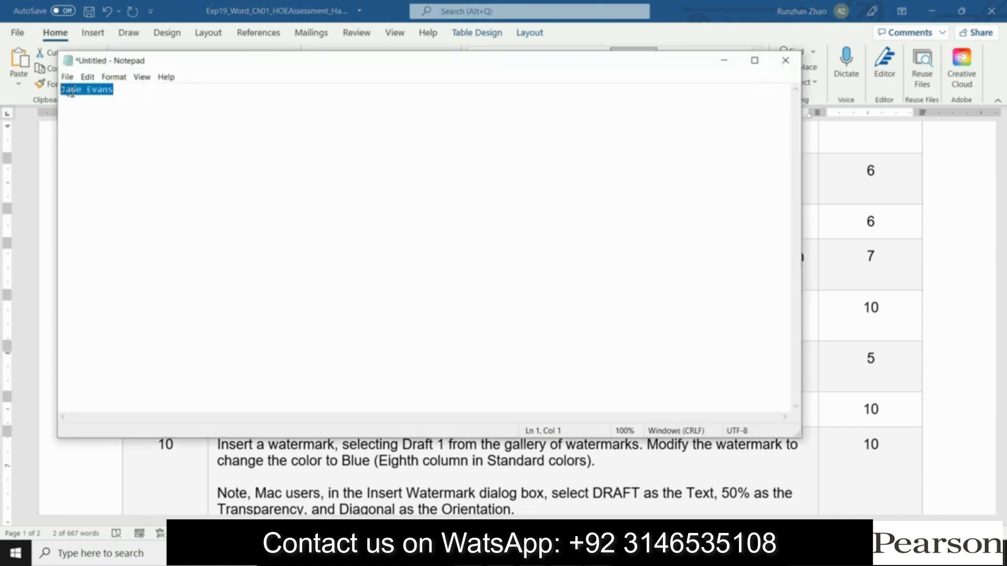
pyautogui.rightClick(72, 91)
pyautogui.click(101, 128)
# Paste the contributor's name on the line below "Contributed by:" in the Hammock Club document in Word and save the document.
pyautogui.moveTo(540, 553)
pyautogui.click(596, 478)
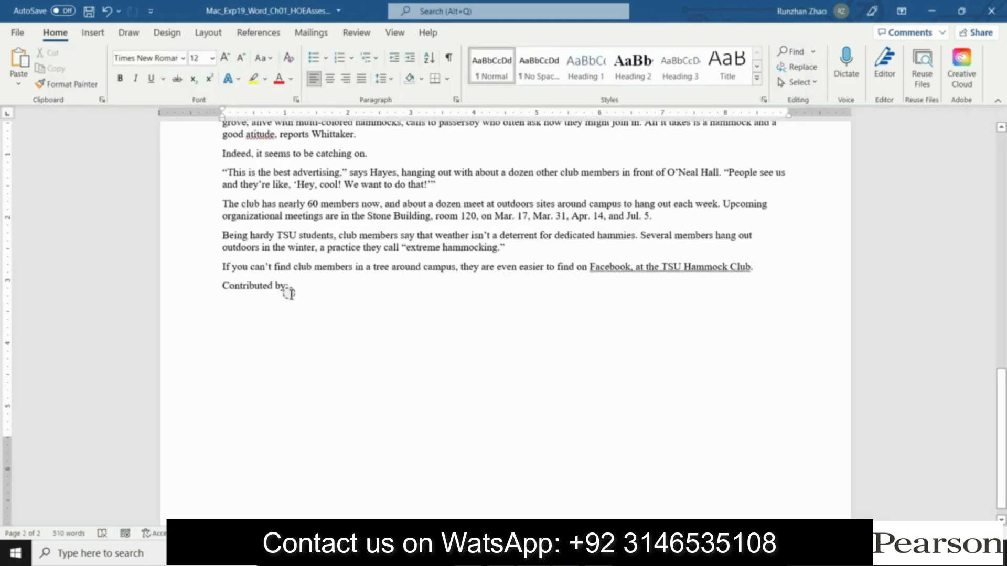
pyautogui.click(228, 304)
pyautogui.hotkey('ctrl', 'v')
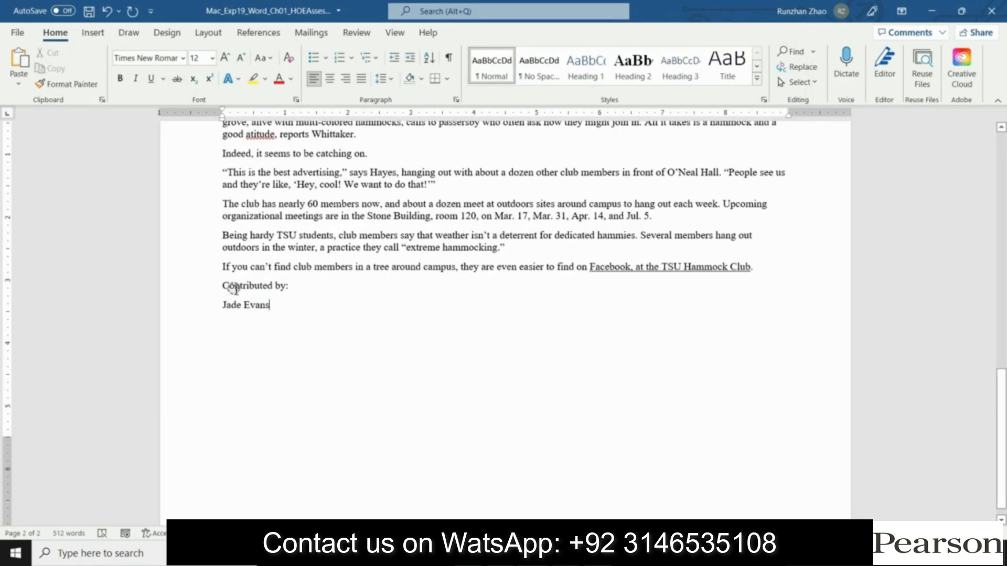
pyautogui.click(89, 11)
# Switch to the instructions document and highlight instruction 5 in yellow.
pyautogui.moveTo(533, 554)
pyautogui.click(466, 498)
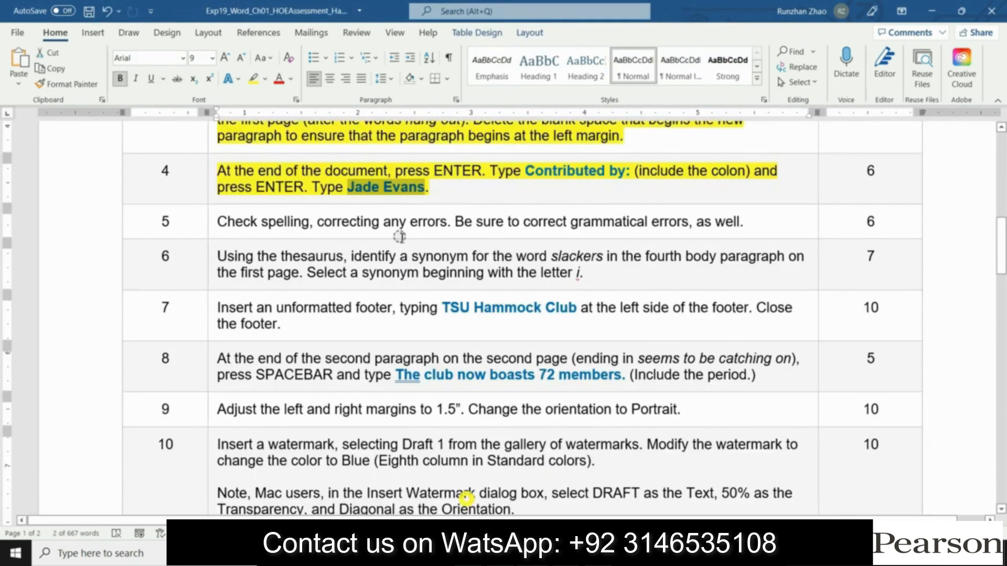
pyautogui.click(210, 187)
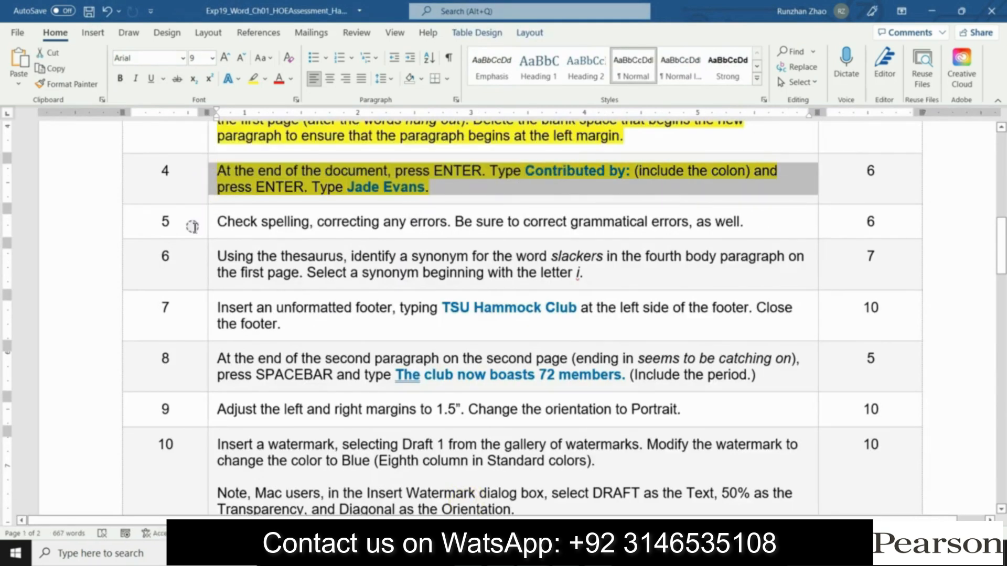
pyautogui.click(215, 229)
pyautogui.click(270, 208)
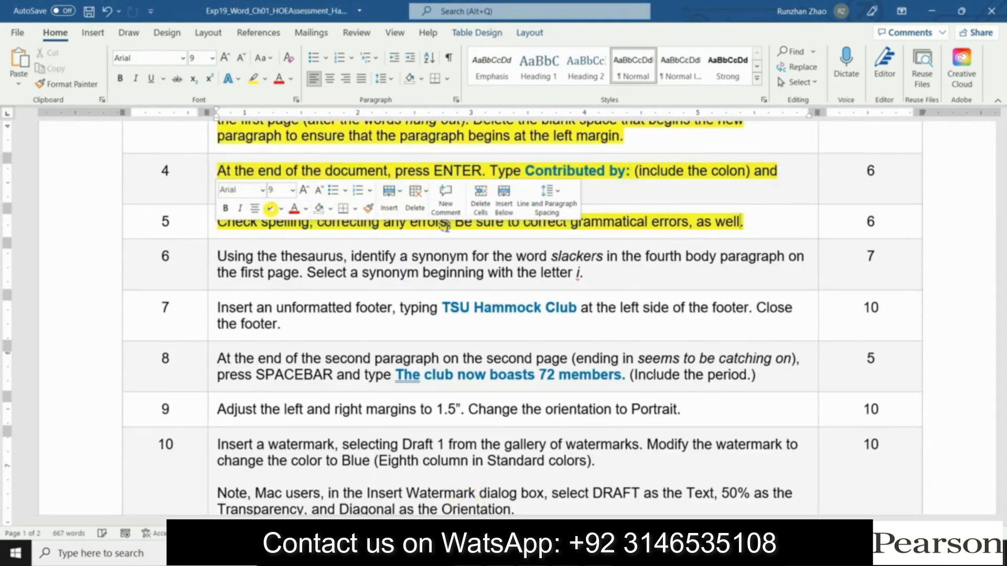
pyautogui.moveTo(1002, 252); pyautogui.dragTo(1001, 256)
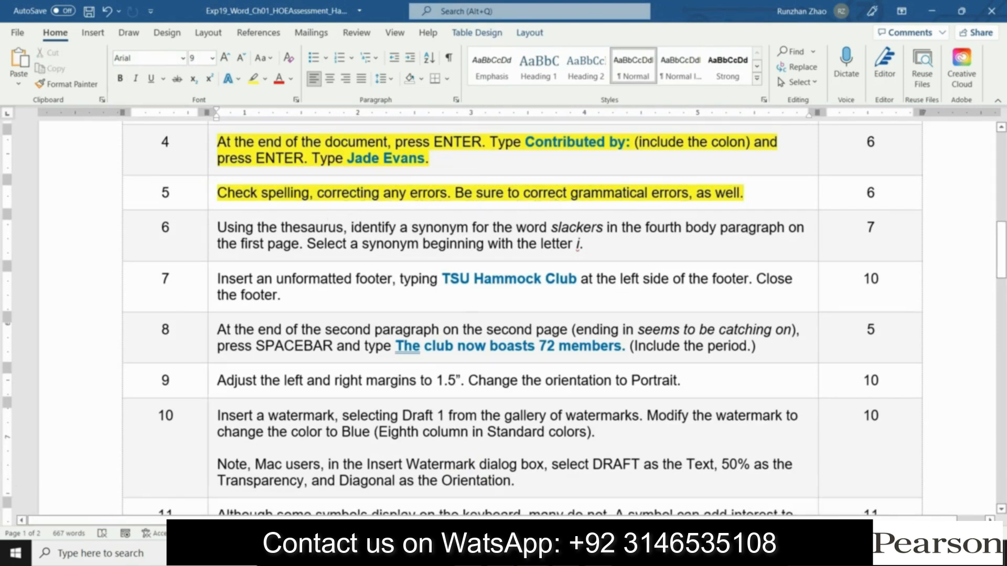
# Run the Editor spelling and grammar check on the Hammock Club document from its beginning, and return to the instructions document.
pyautogui.moveTo(532, 553)
pyautogui.click(557, 498)
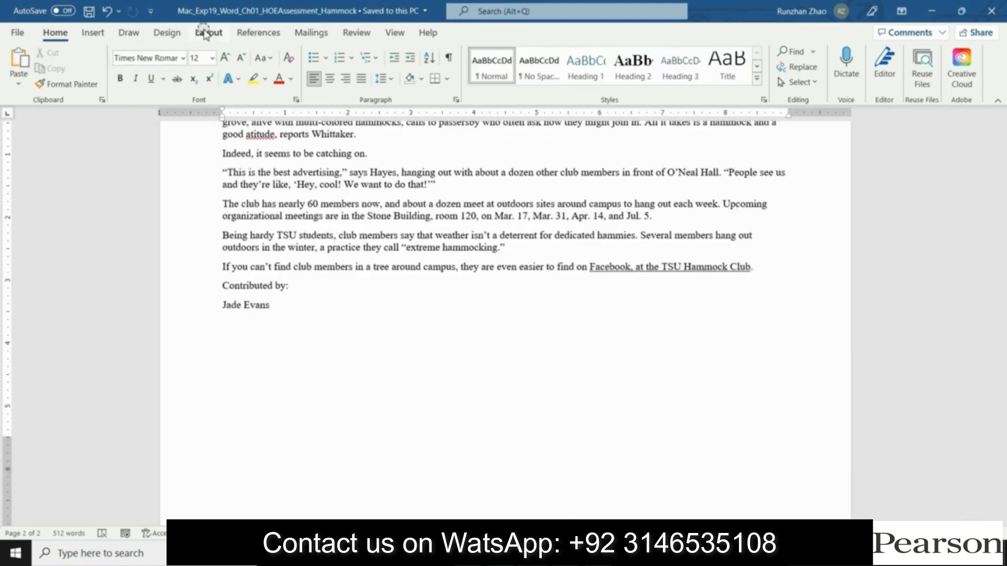
pyautogui.click(355, 32)
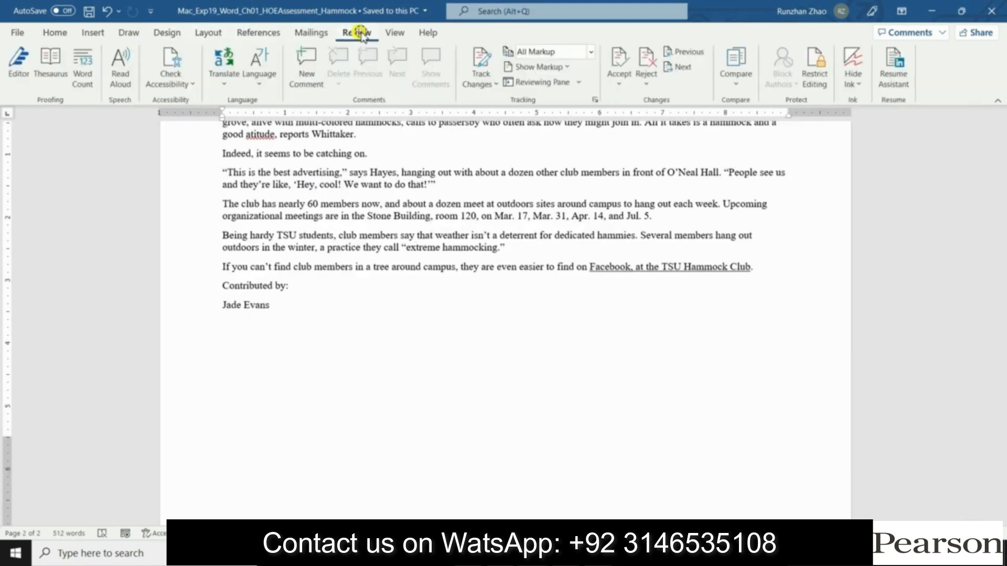
pyautogui.moveTo(1002, 363); pyautogui.dragTo(1001, 124)
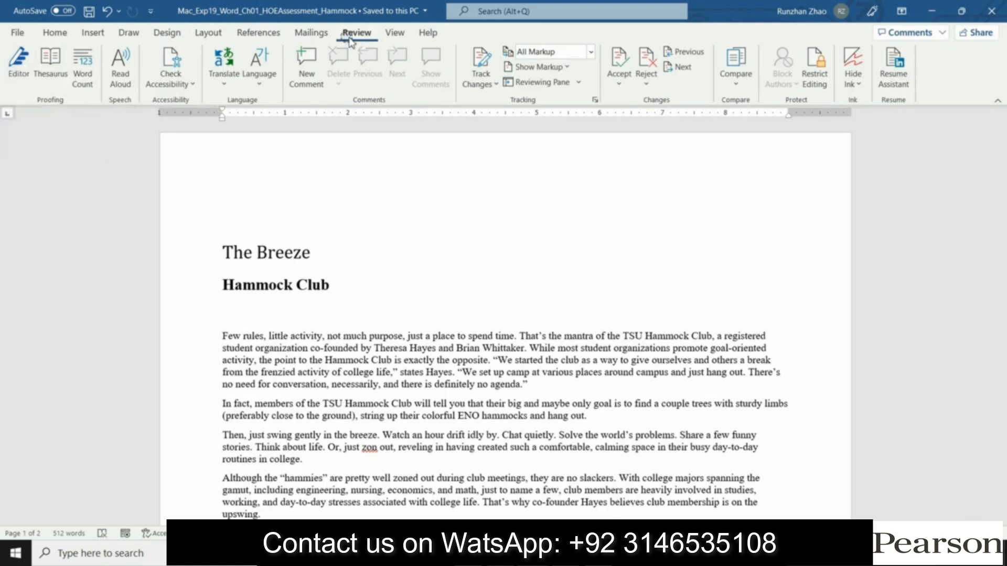
pyautogui.click(19, 65)
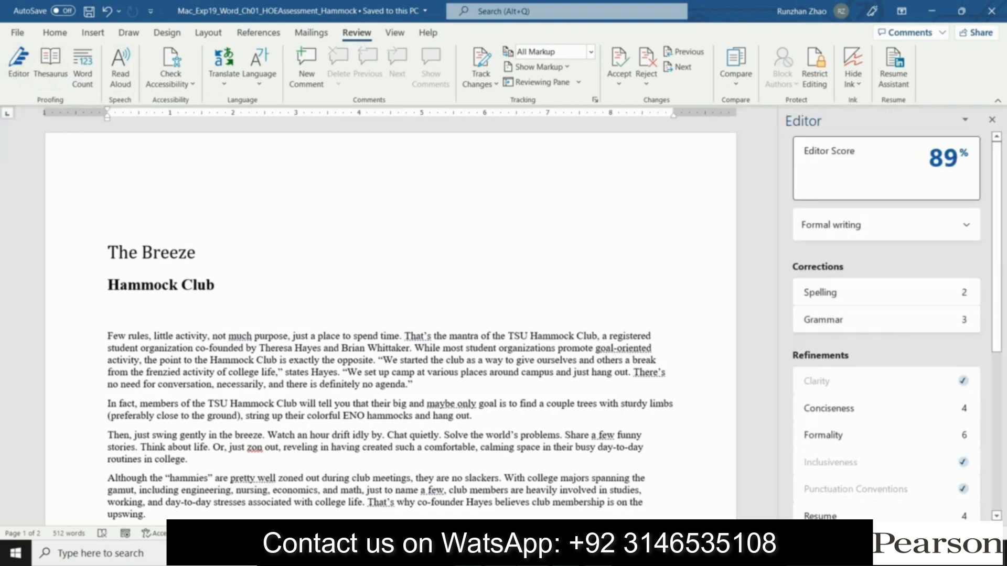
pyautogui.moveTo(534, 553)
pyautogui.click(462, 505)
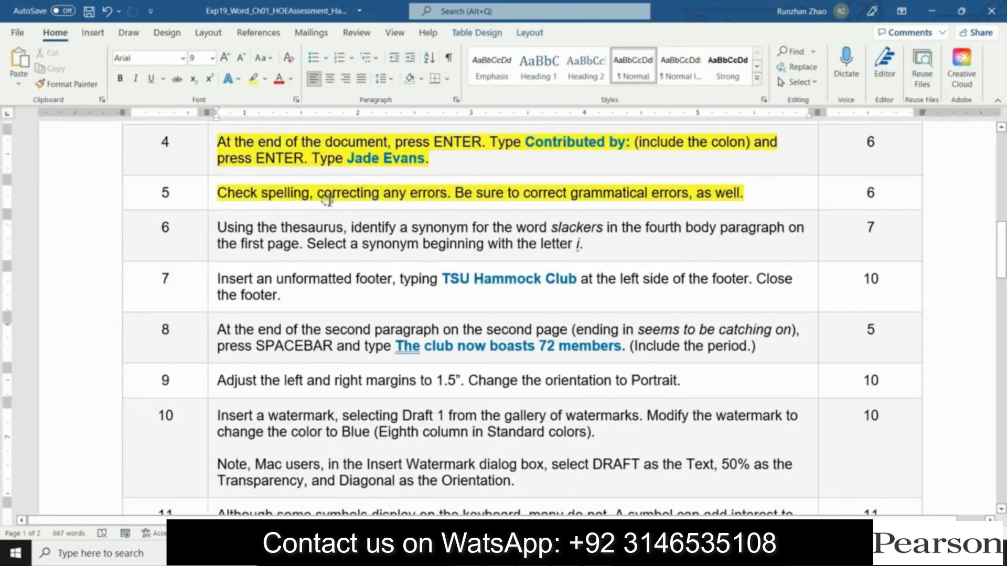
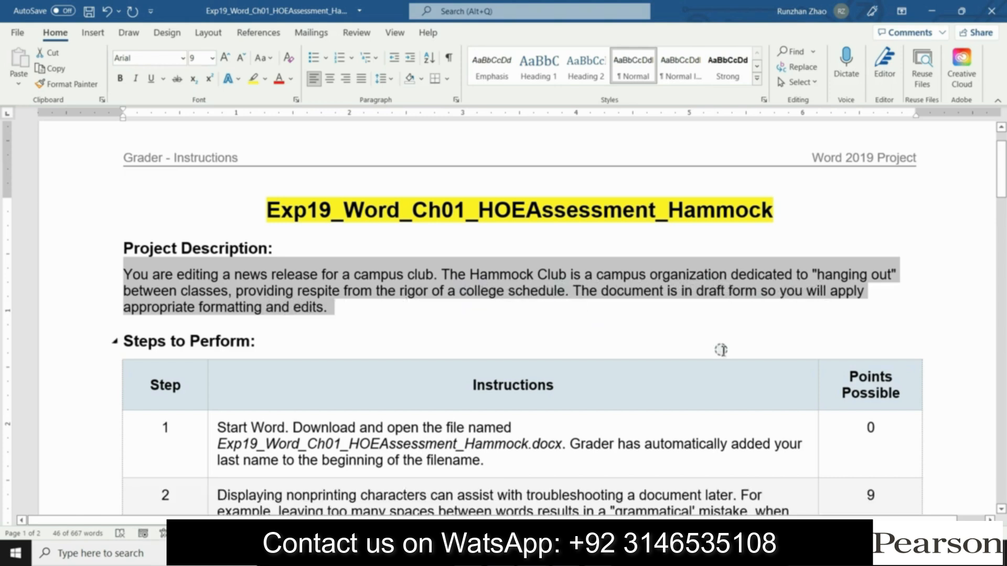
# Highlight the second paragraph of instruction 2, from "Display nonprinting characters" to "end of the document.", in yellow.
pyautogui.scroll(-5, 1001, 163)
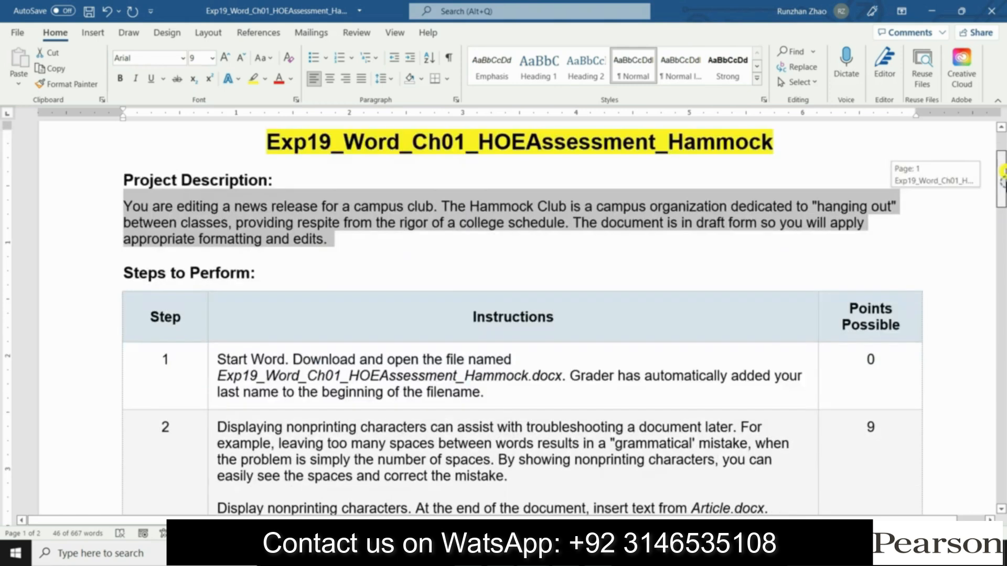
pyautogui.click(214, 233)
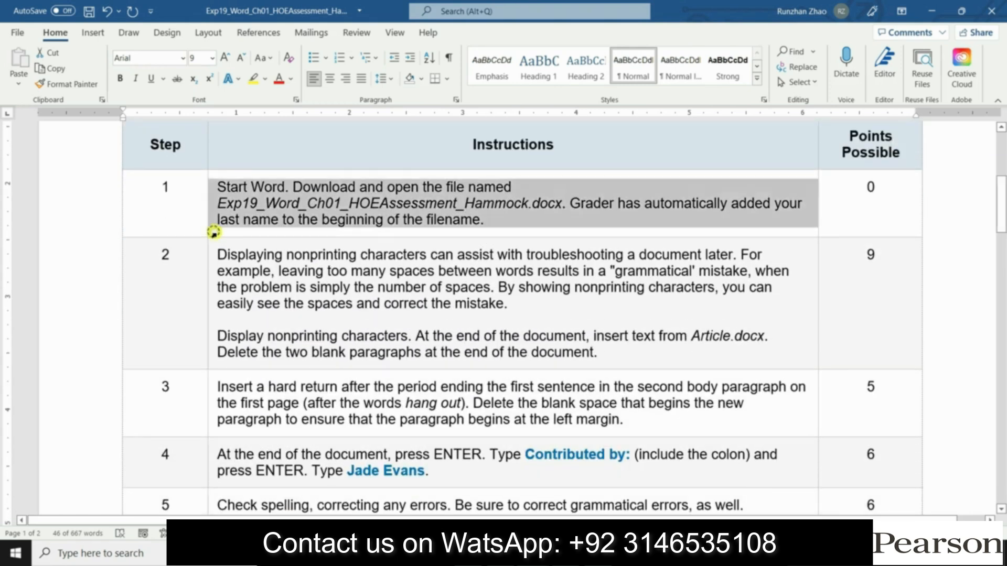
pyautogui.click(208, 294)
pyautogui.scroll(-2, 446, 231)
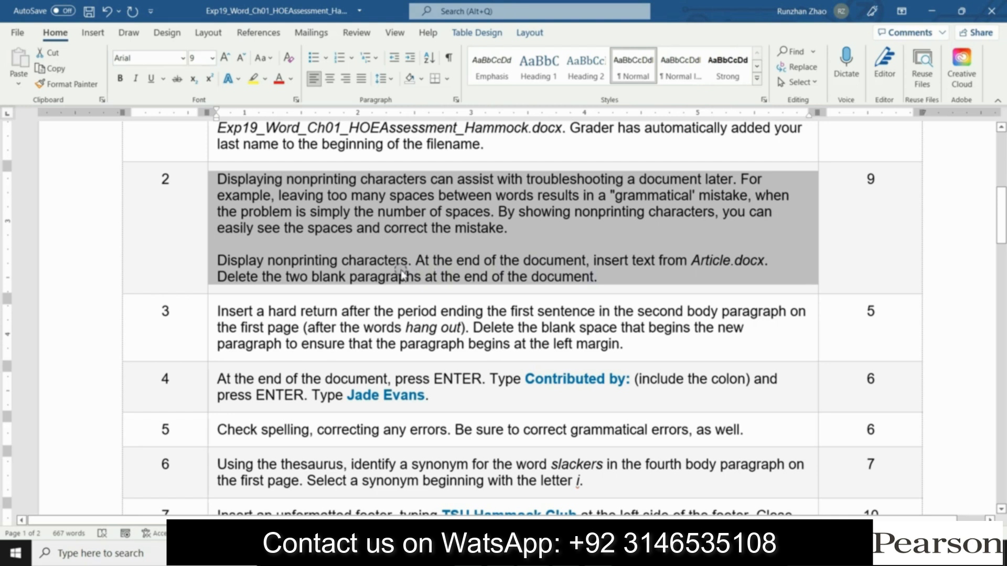
pyautogui.moveTo(217, 261)
pyautogui.mouseDown()
pyautogui.moveTo(471, 260)
pyautogui.moveTo(611, 276)
pyautogui.mouseUp()
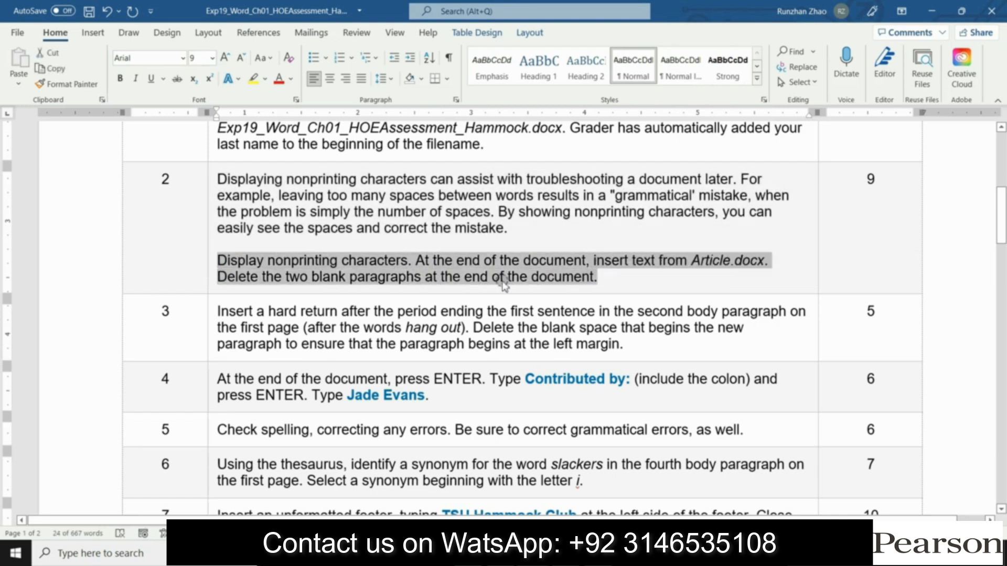
pyautogui.click(254, 79)
pyautogui.click(363, 248)
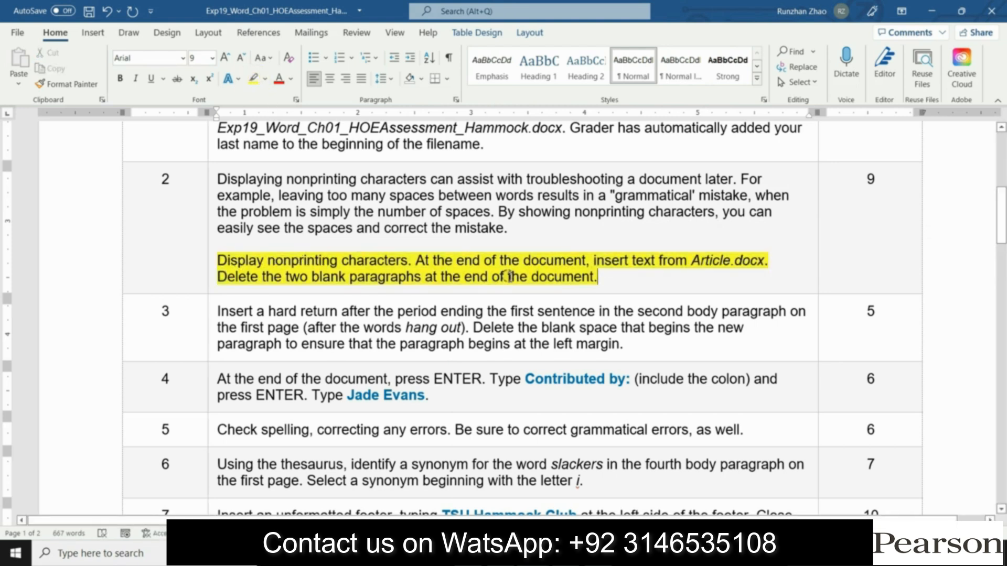
# Start a new line at the end of the Hammock Club document and insert the text from the Article file there.
pyautogui.moveTo(504, 553)
pyautogui.click(577, 488)
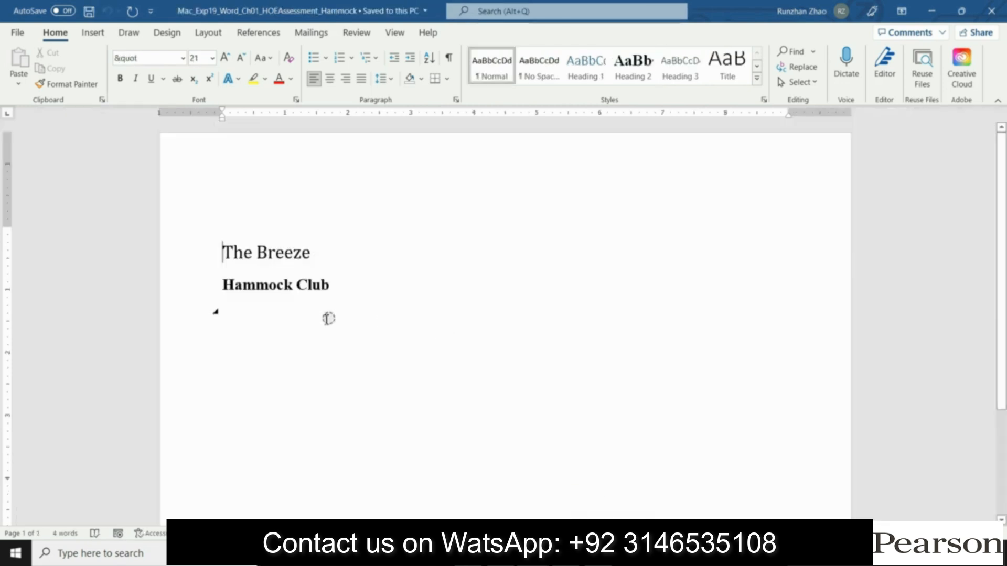
pyautogui.click(239, 313)
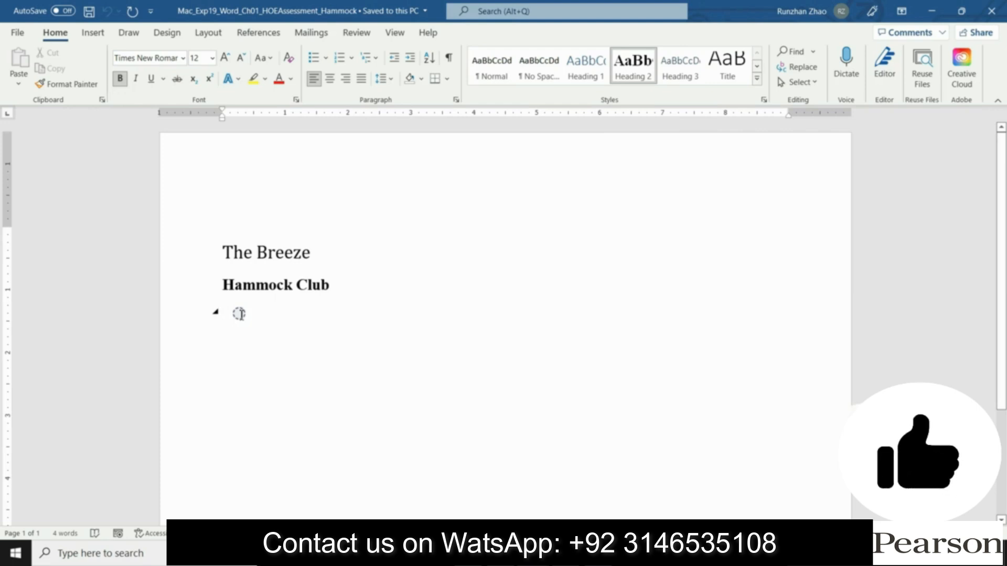
pyautogui.press('Return')
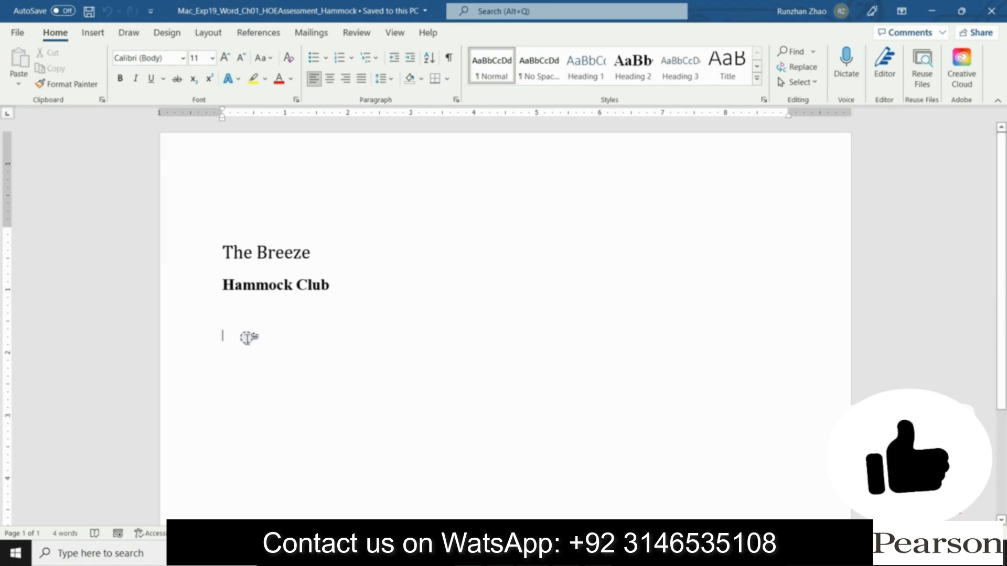
pyautogui.click(94, 33)
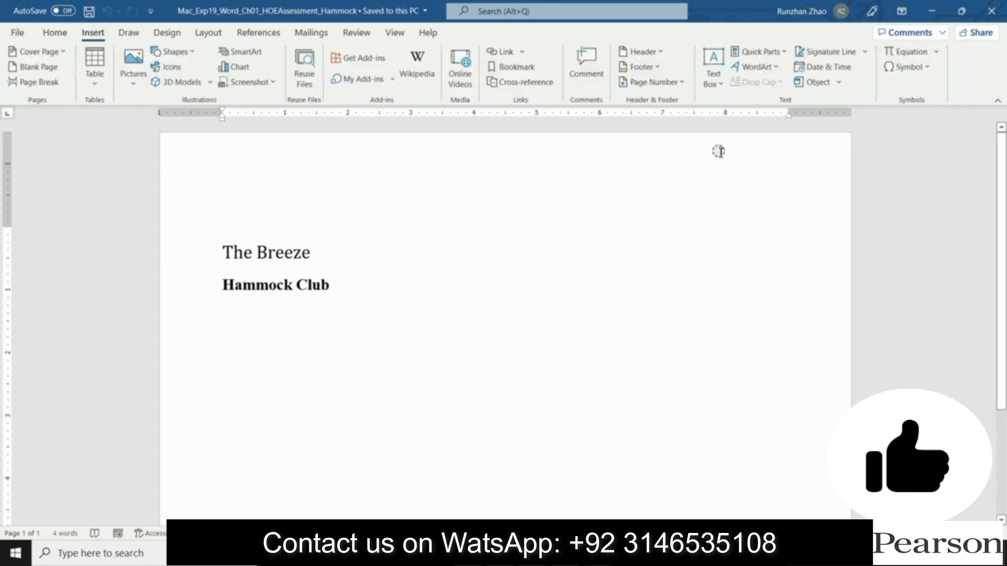
pyautogui.click(839, 82)
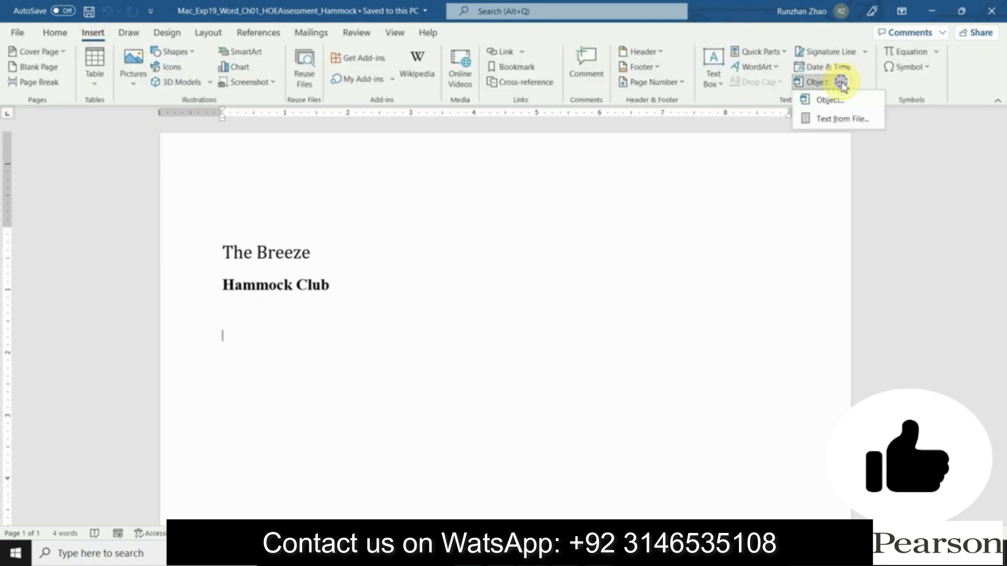
pyautogui.click(839, 117)
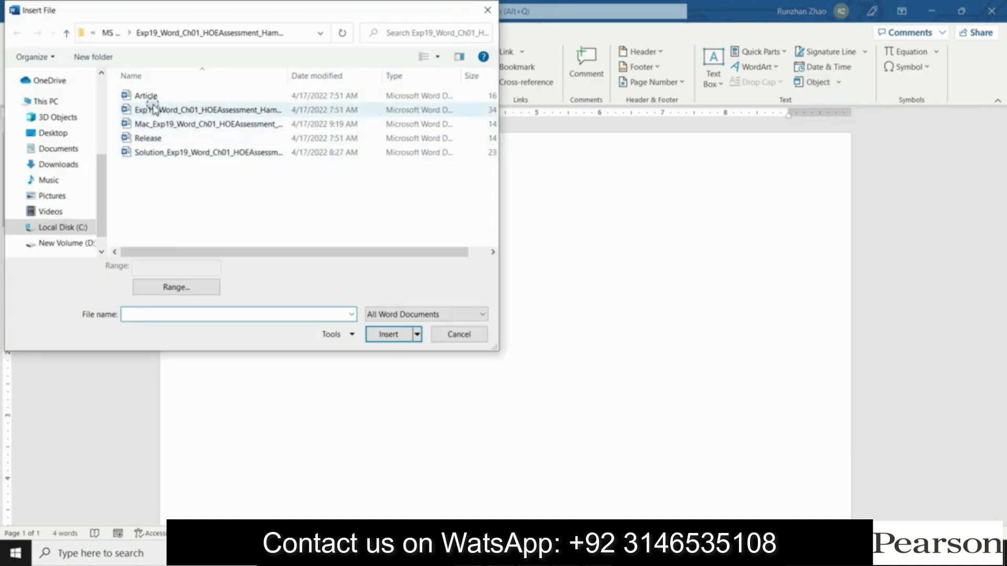
pyautogui.click(153, 97)
pyautogui.click(388, 334)
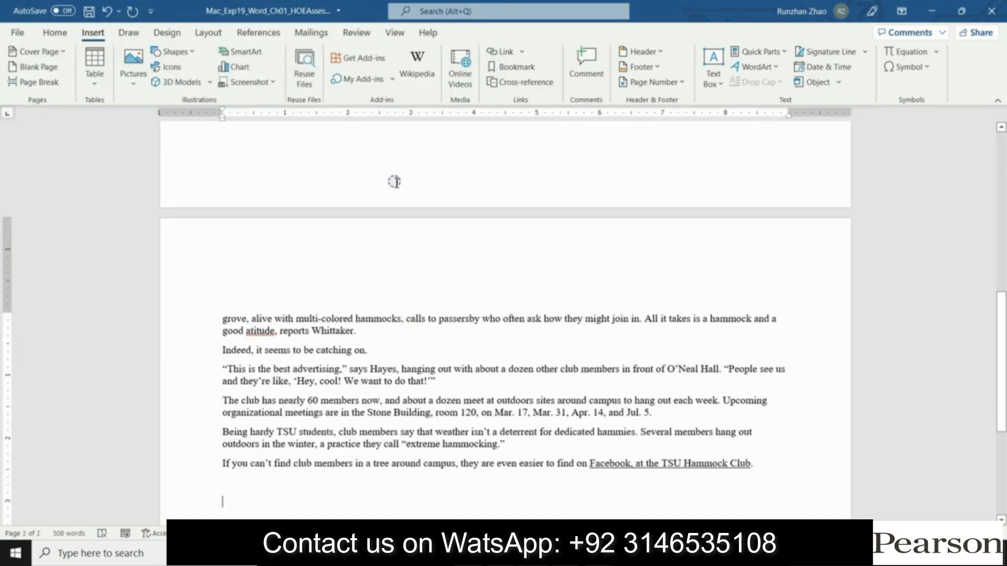
# Display nonprinting characters and delete the two blank paragraphs at the end of the Hammock Club document.
pyautogui.click(55, 33)
pyautogui.click(449, 58)
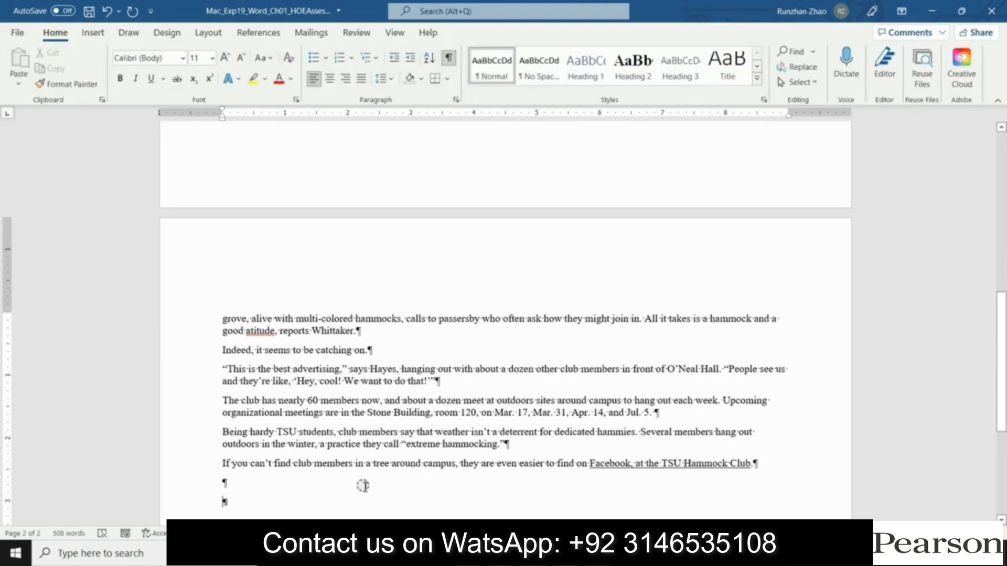
pyautogui.scroll(-5, 246, 472)
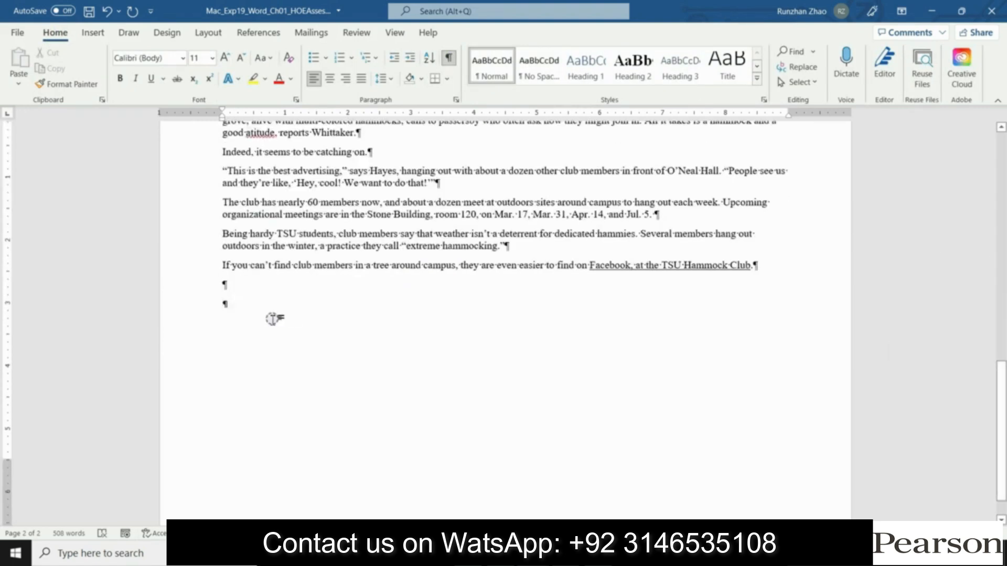
pyautogui.click(229, 307)
pyautogui.press('BackSpace')
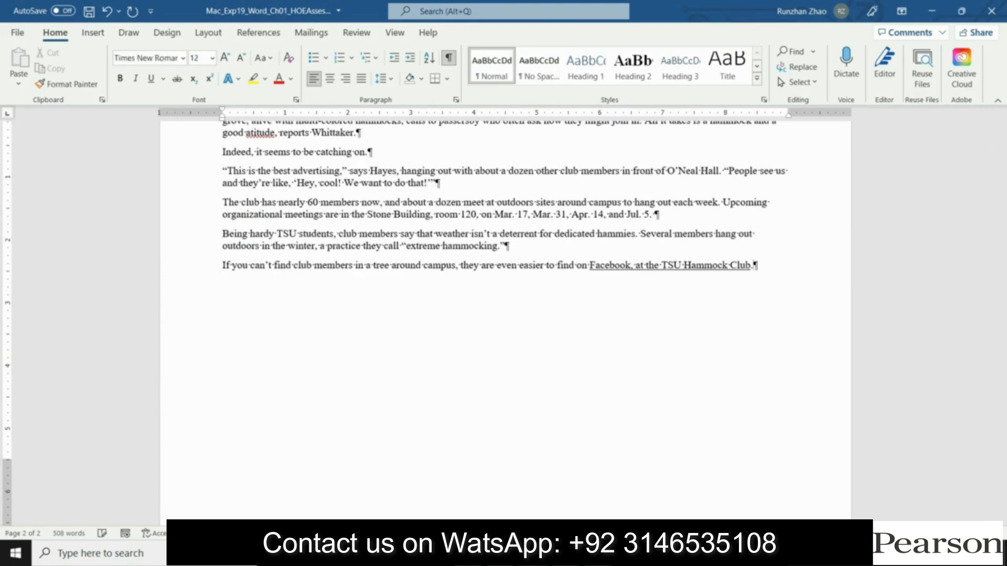
# Return to the instructions document and highlight the text of instruction 3 in yellow.
pyautogui.moveTo(1001, 414); pyautogui.dragTo(1002, 169)
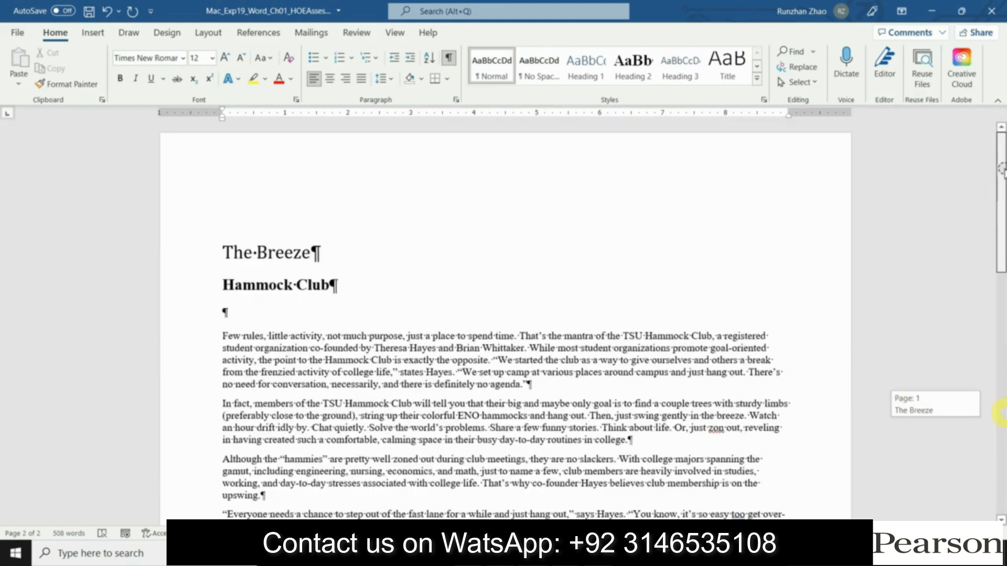
pyautogui.click(535, 553)
pyautogui.click(437, 495)
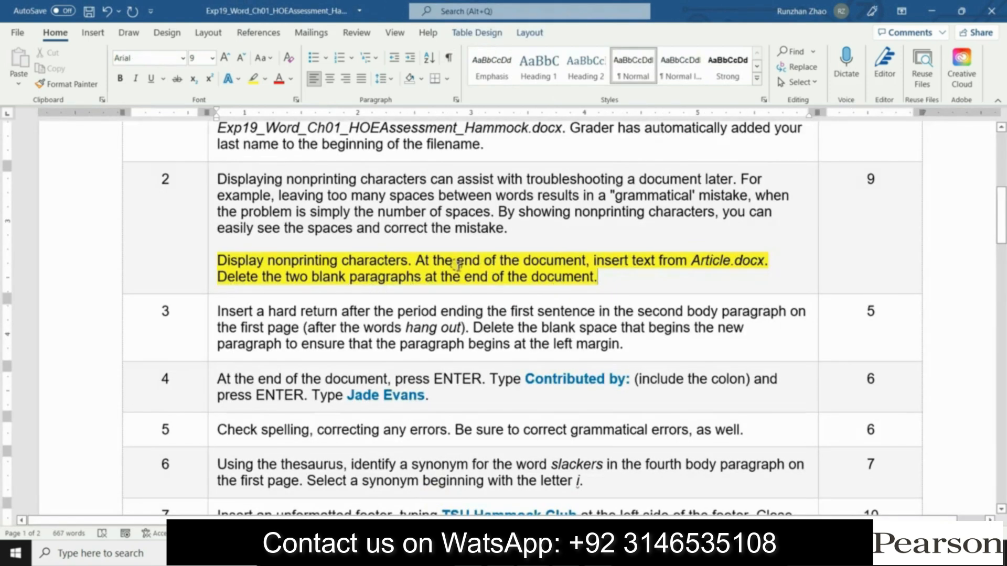
pyautogui.click(212, 329)
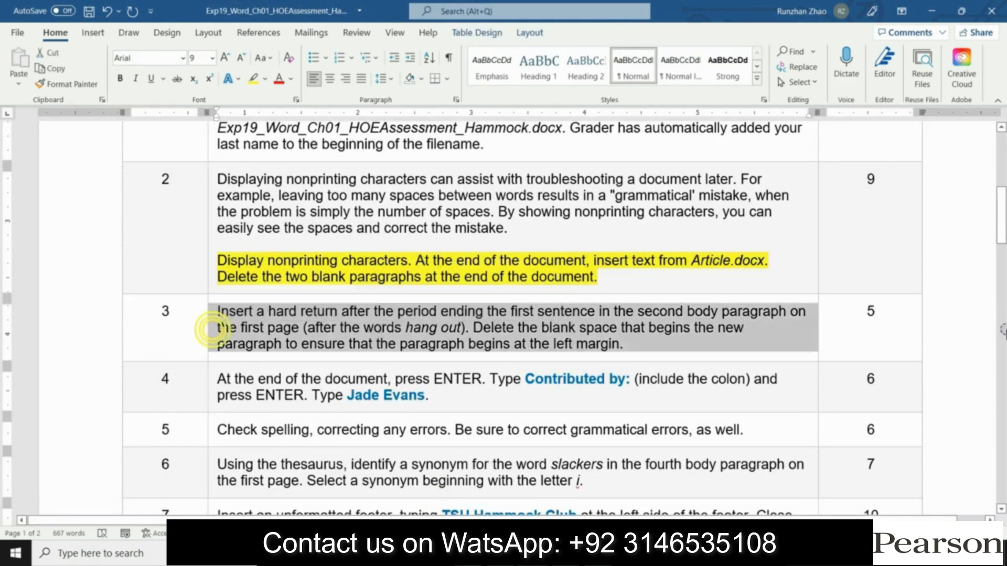
pyautogui.scroll(-2, 1002, 244)
pyautogui.click(254, 79)
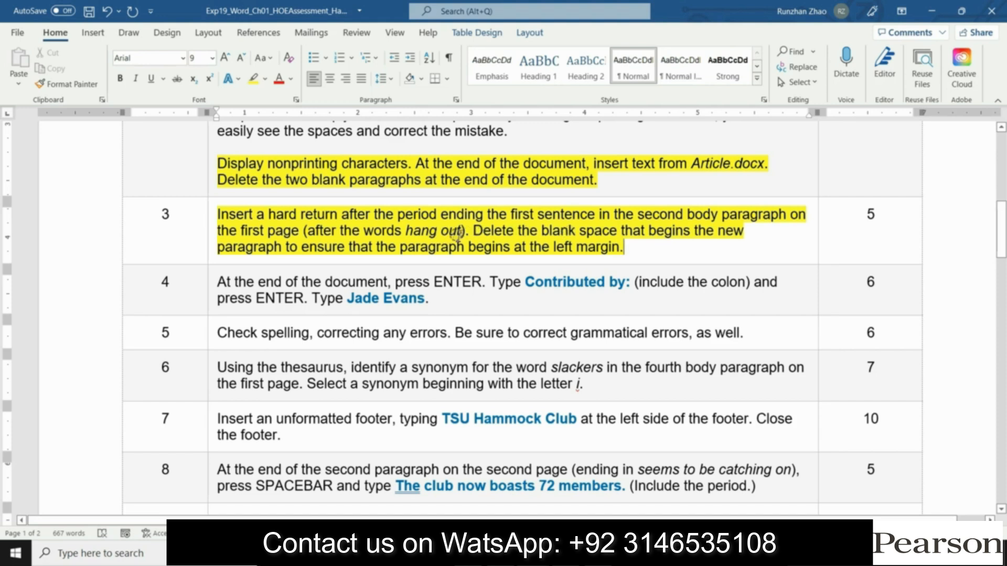
pyautogui.moveTo(342, 212); pyautogui.dragTo(460, 228)
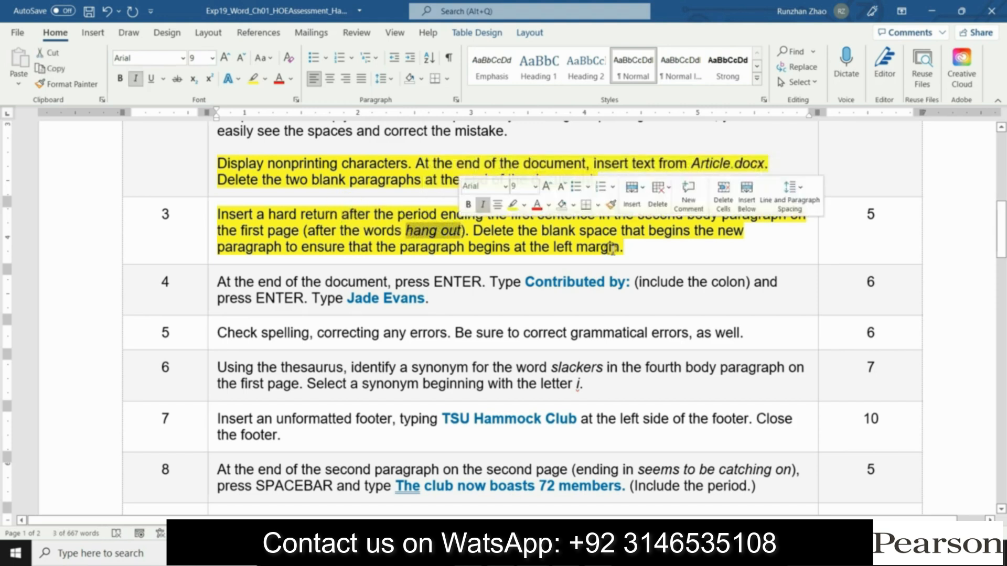
# In the Hammock Club document, place the cursor after "hang out." in the second body paragraph and hide the nonprinting characters.
pyautogui.click(534, 553)
pyautogui.click(603, 484)
pyautogui.moveTo(1002, 222); pyautogui.dragTo(1004, 226)
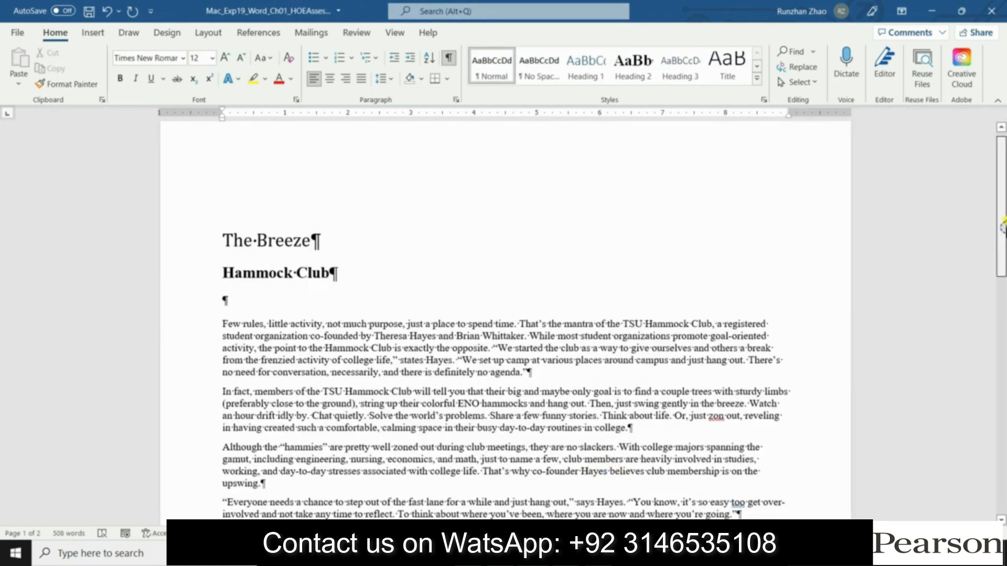
pyautogui.scroll(-5, 1003, 227)
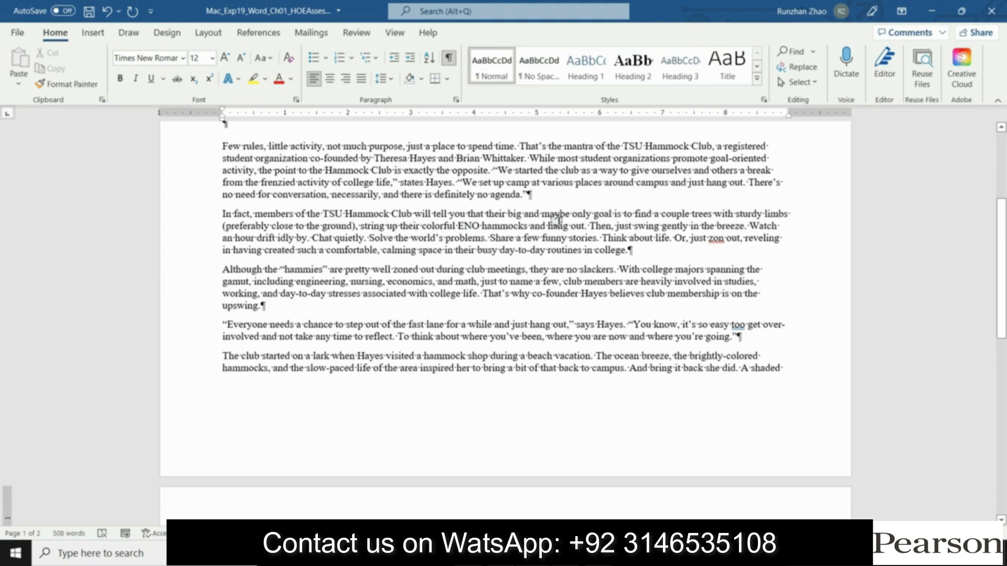
pyautogui.click(587, 226)
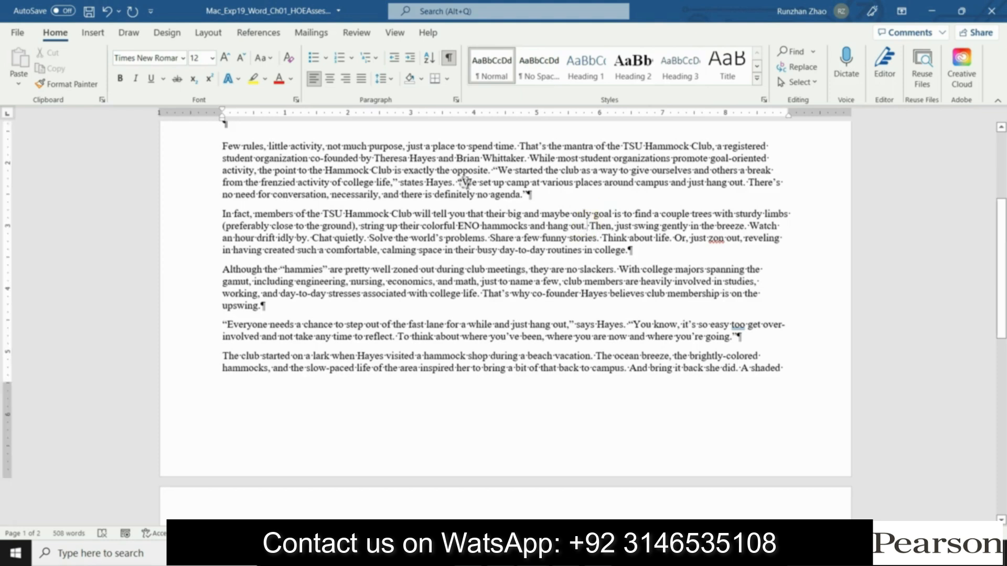
pyautogui.click(449, 57)
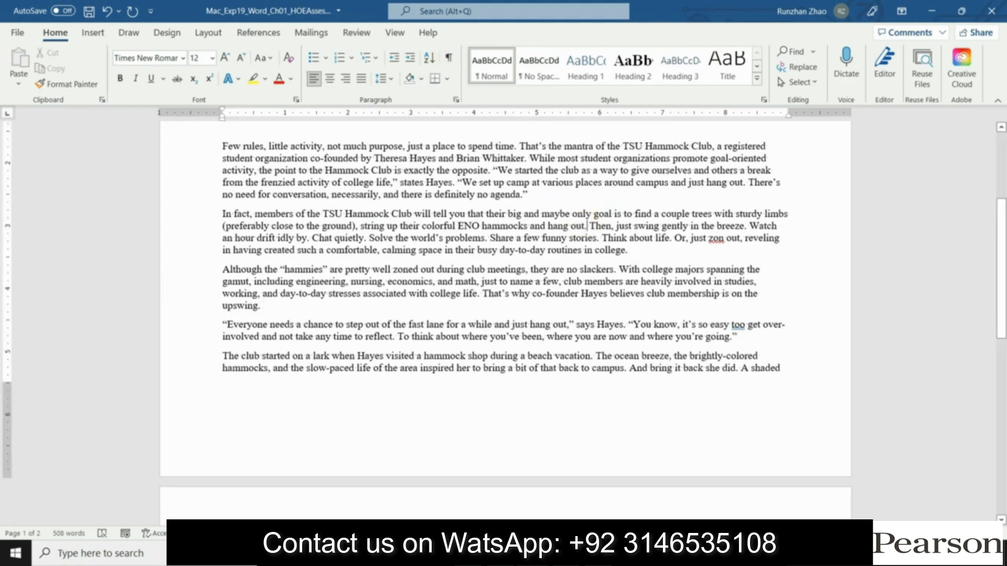
# Insert a hard return after "hang out." and delete the blank space that begins the new paragraph.
pyautogui.scroll(5, 597, 231)
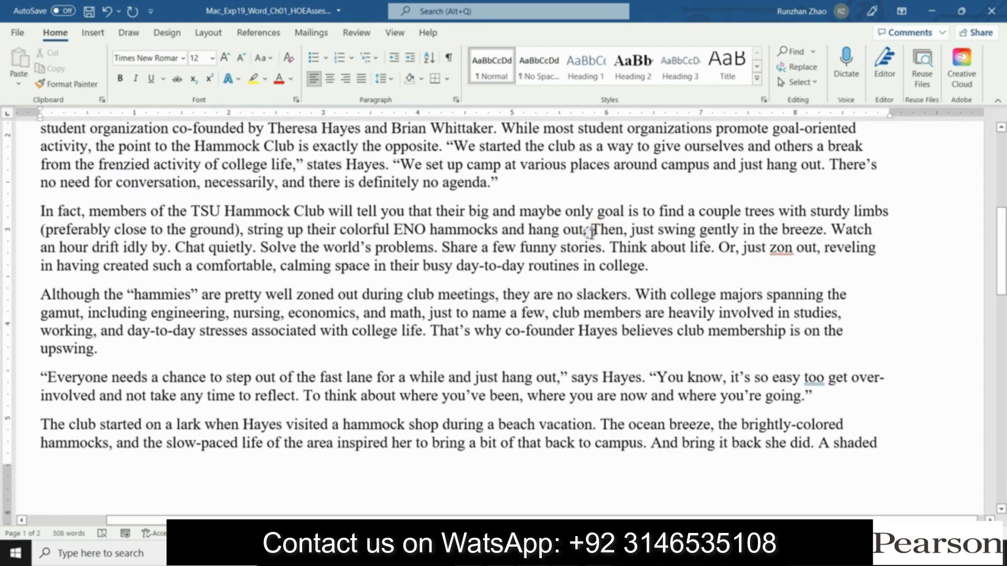
pyautogui.press('Return')
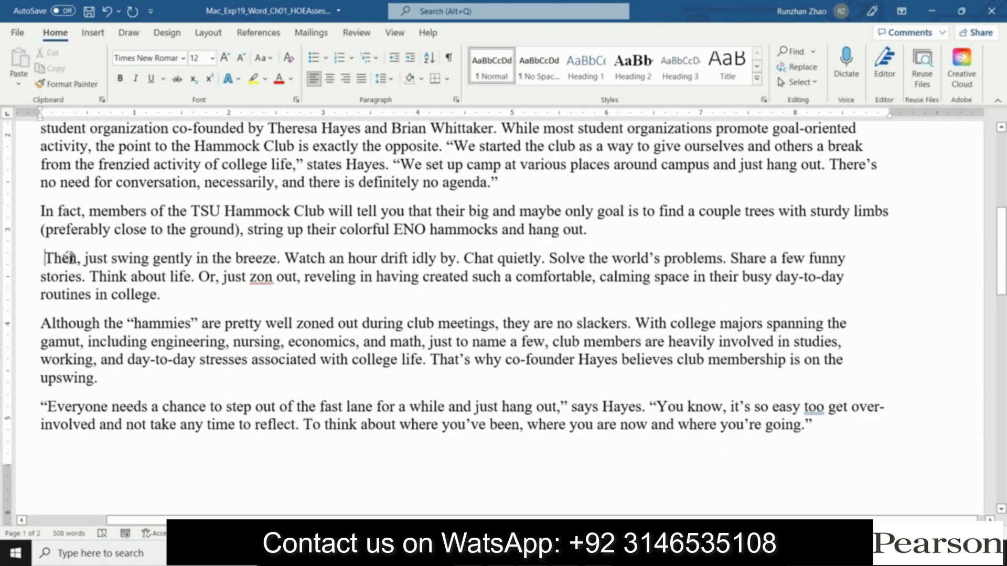
pyautogui.press('BackSpace')
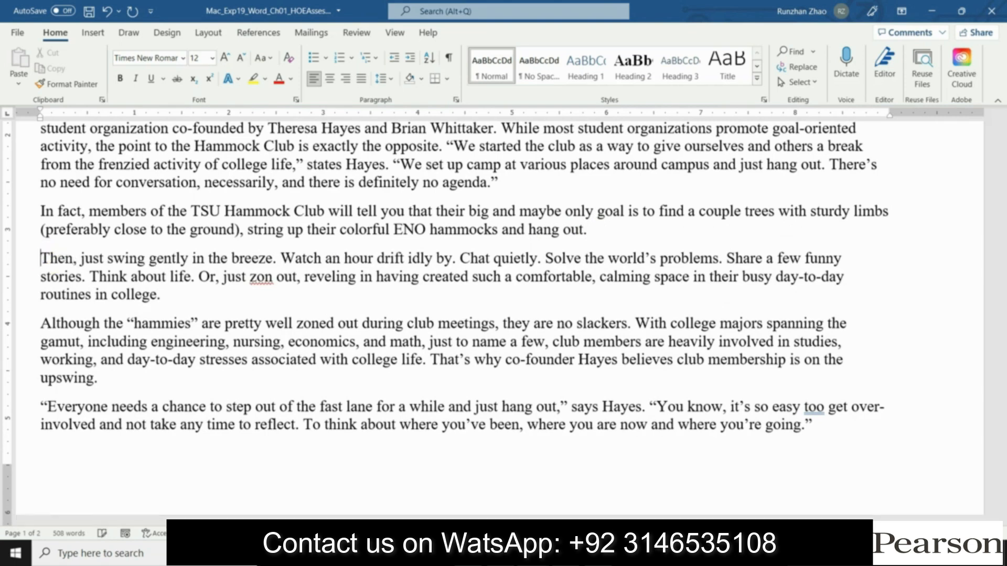
pyautogui.click(926, 533)
pyautogui.moveTo(1002, 259); pyautogui.dragTo(1002, 254)
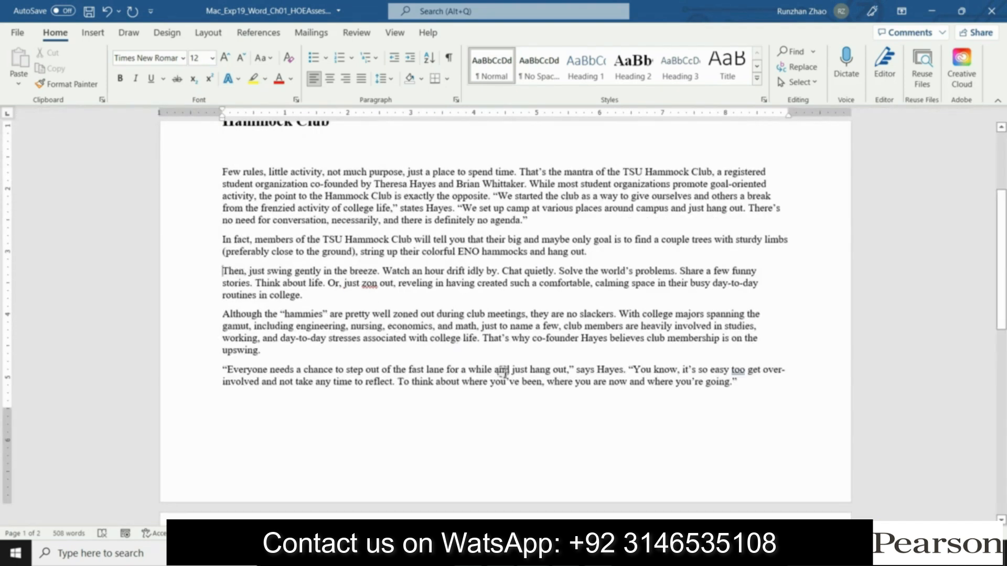
# Switch to the instructions document and highlight the text of instruction 4 in yellow.
pyautogui.moveTo(524, 554)
pyautogui.click(454, 502)
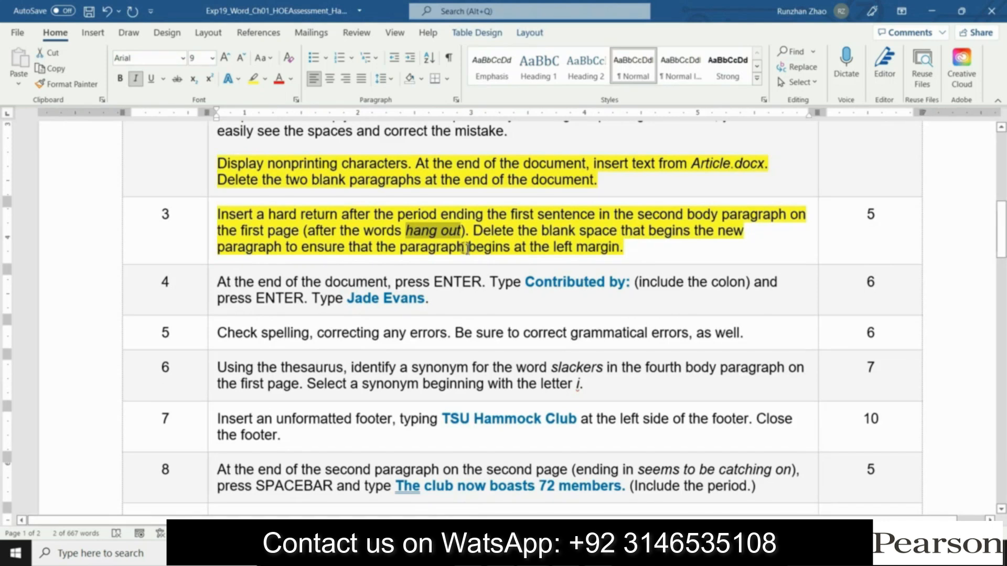
pyautogui.click(214, 288)
pyautogui.click(265, 270)
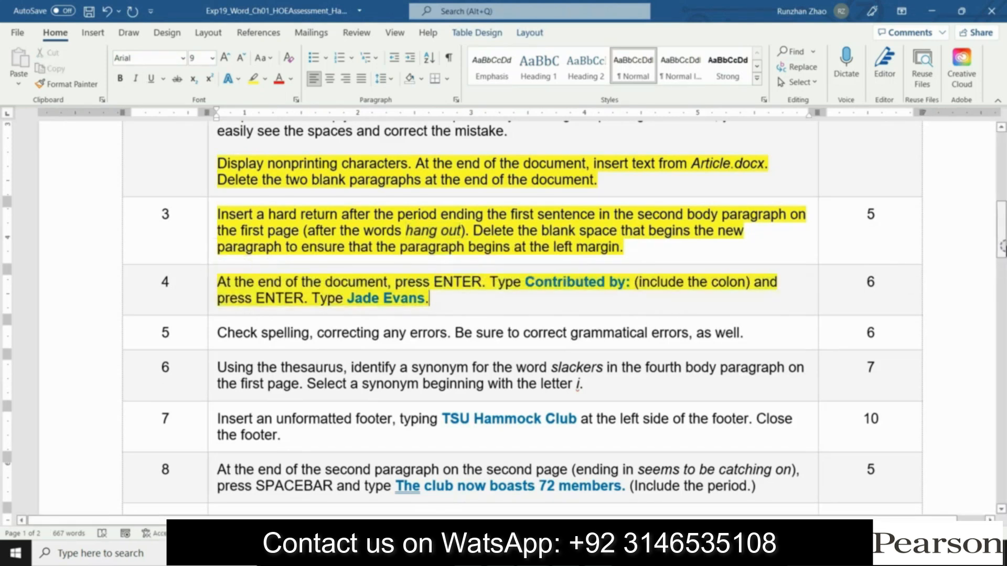
pyautogui.scroll(-3, 331, 175)
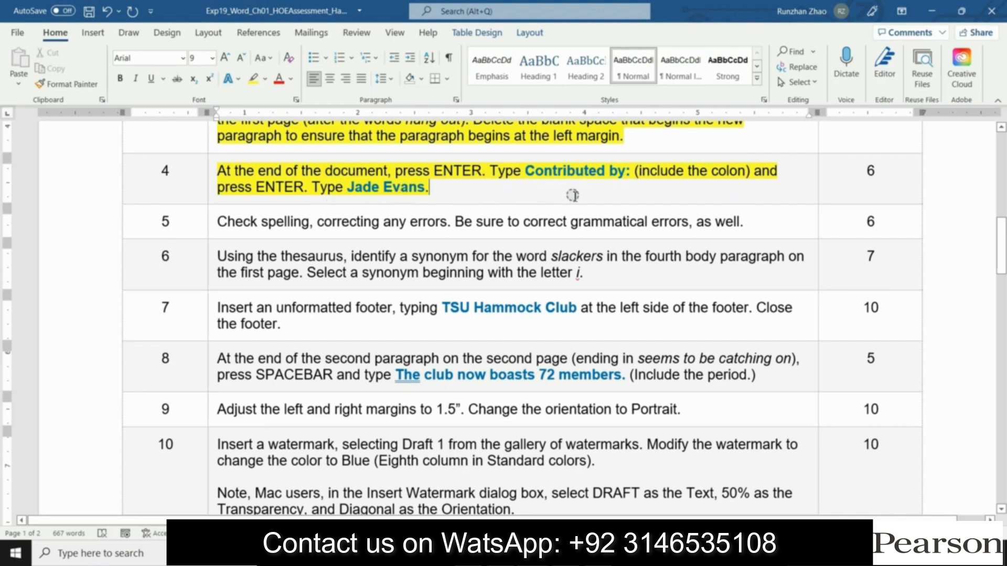
pyautogui.click(429, 188)
# Copy "Contributed by:" from instruction 4 into Notepad in place of the existing text, and select it there.
pyautogui.moveTo(527, 171); pyautogui.dragTo(627, 171)
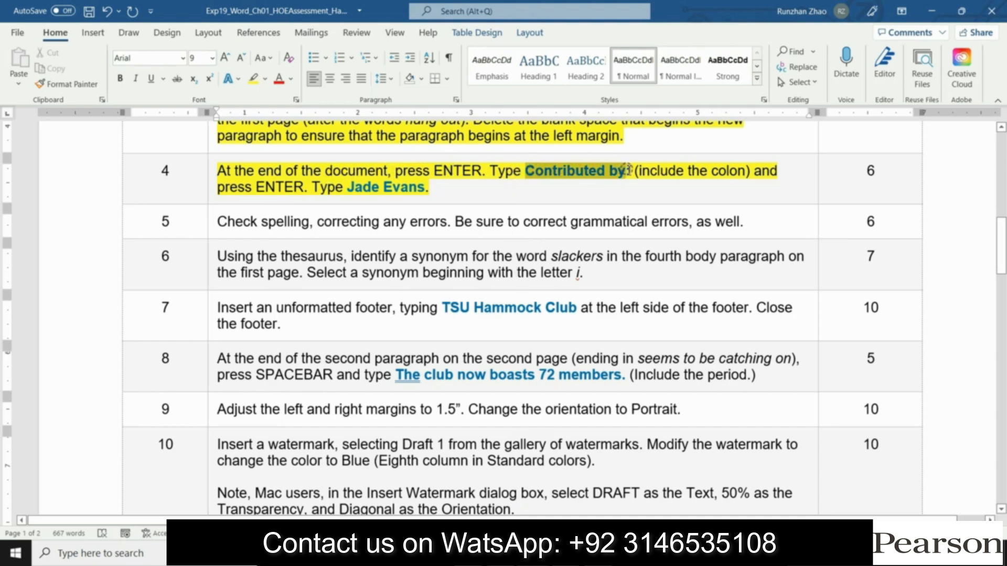
pyautogui.rightClick(629, 168)
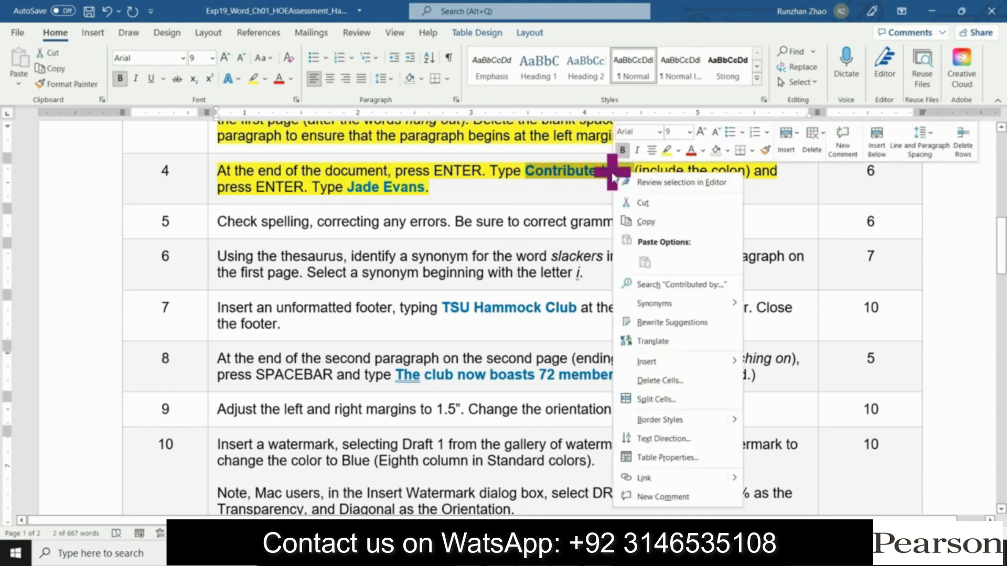
pyautogui.click(654, 223)
pyautogui.hotkey('alt', 'Tab')
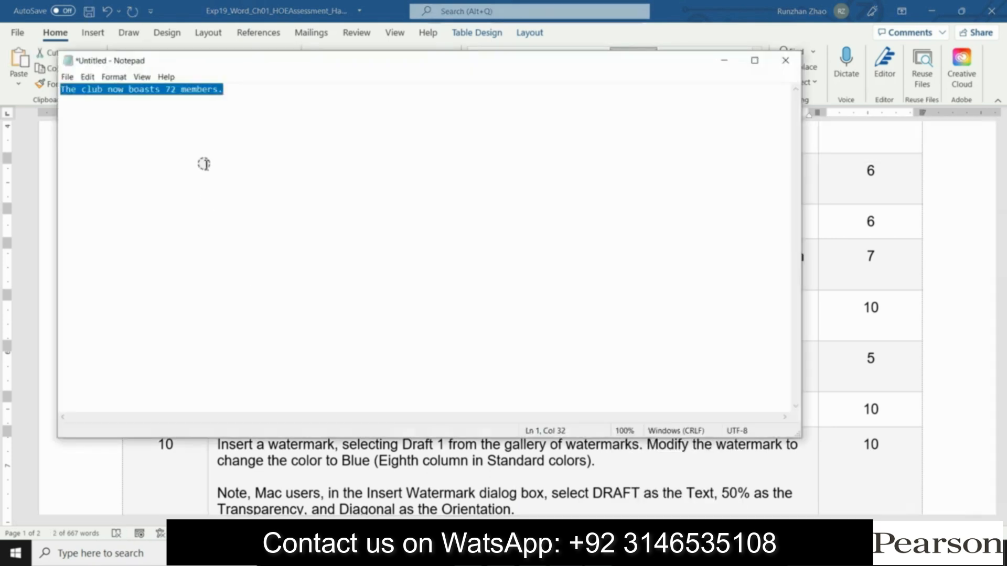
pyautogui.hotkey('ctrl', 'v')
pyautogui.moveTo(145, 89); pyautogui.dragTo(56, 90)
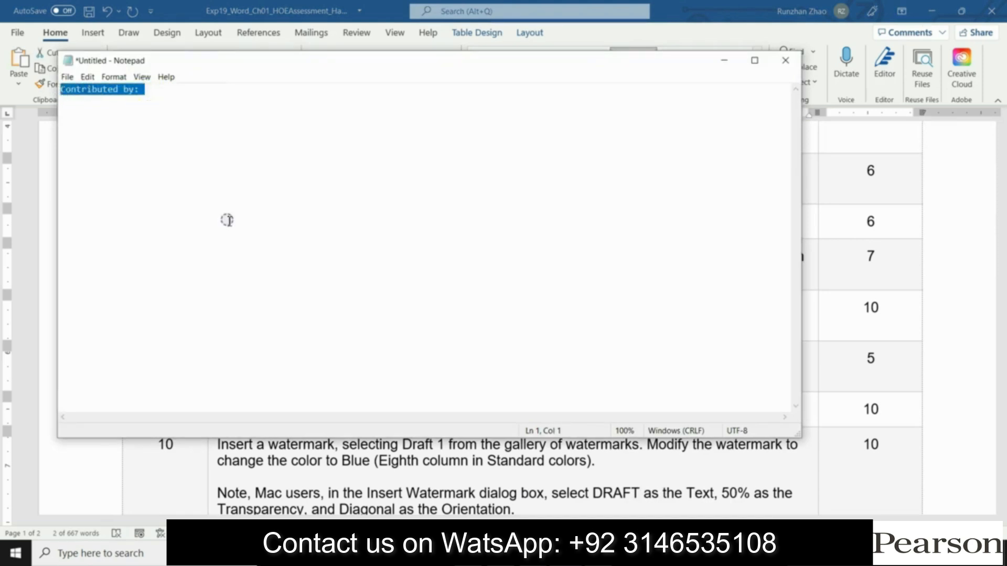
# Add a new paragraph reading "Contributed by:" at the end of the Hammock Club document and start another line below it.
pyautogui.click(571, 485)
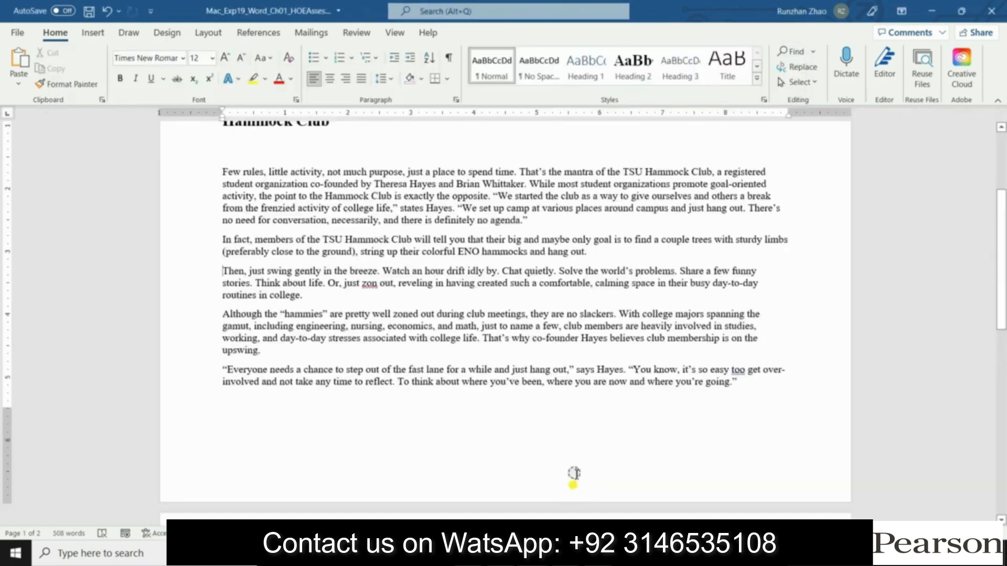
pyautogui.moveTo(1000, 306); pyautogui.dragTo(999, 487)
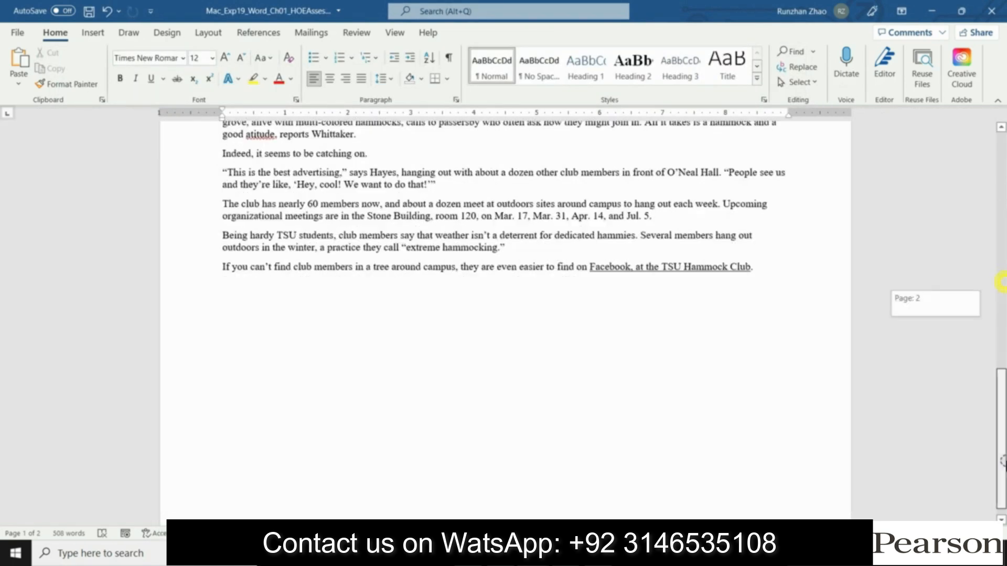
pyautogui.click(773, 268)
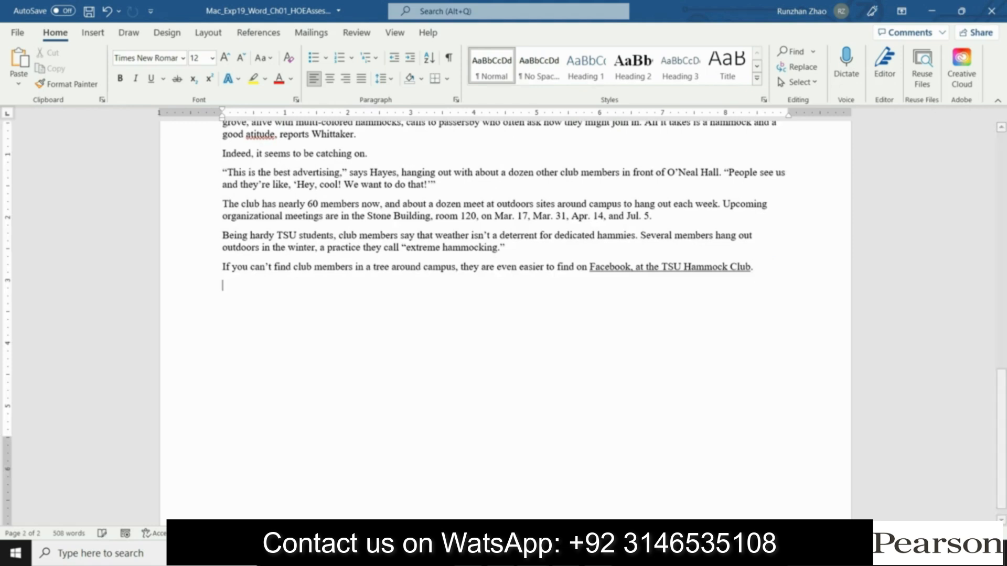
pyautogui.press('Return')
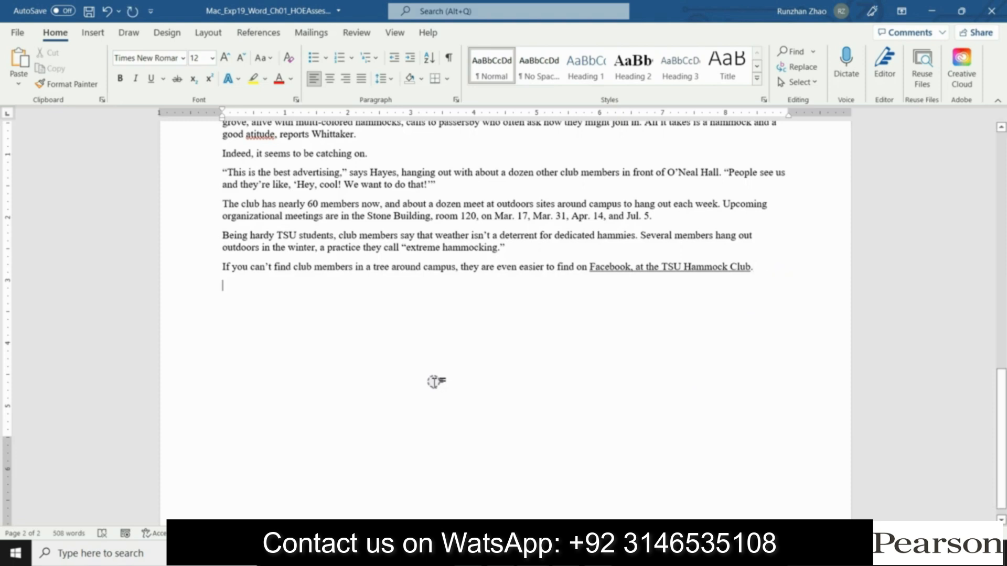
pyautogui.write('Contributed by:')
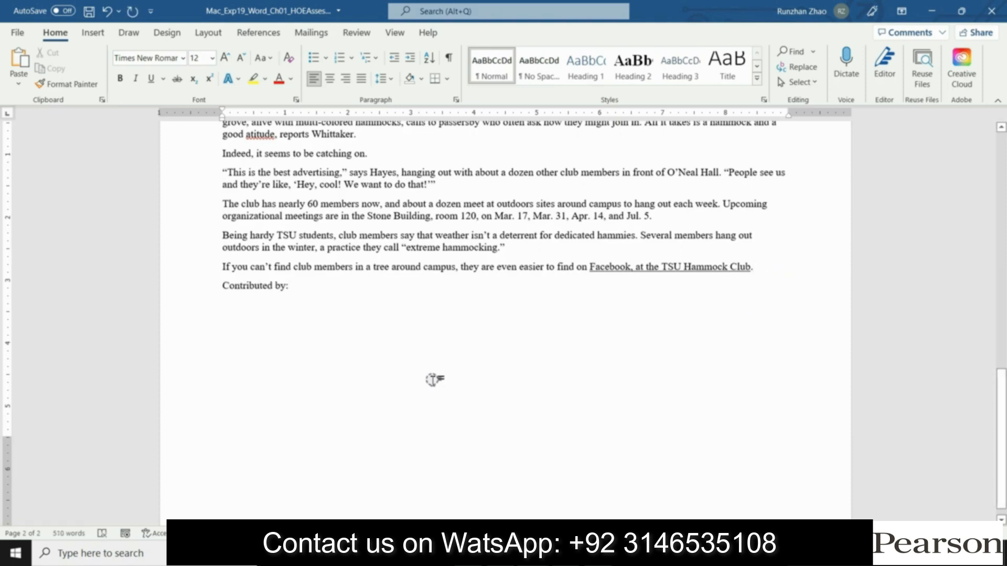
pyautogui.press('Return')
# Copy the contributor's name from instruction 4 into Notepad, replacing the text there, and copy it again as plain text.
pyautogui.moveTo(535, 555)
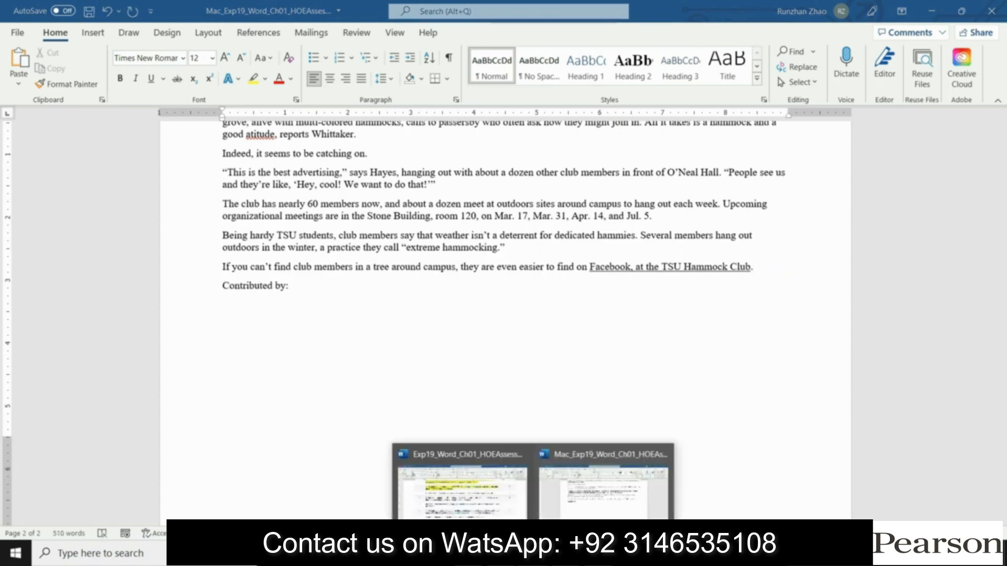
pyautogui.click(464, 492)
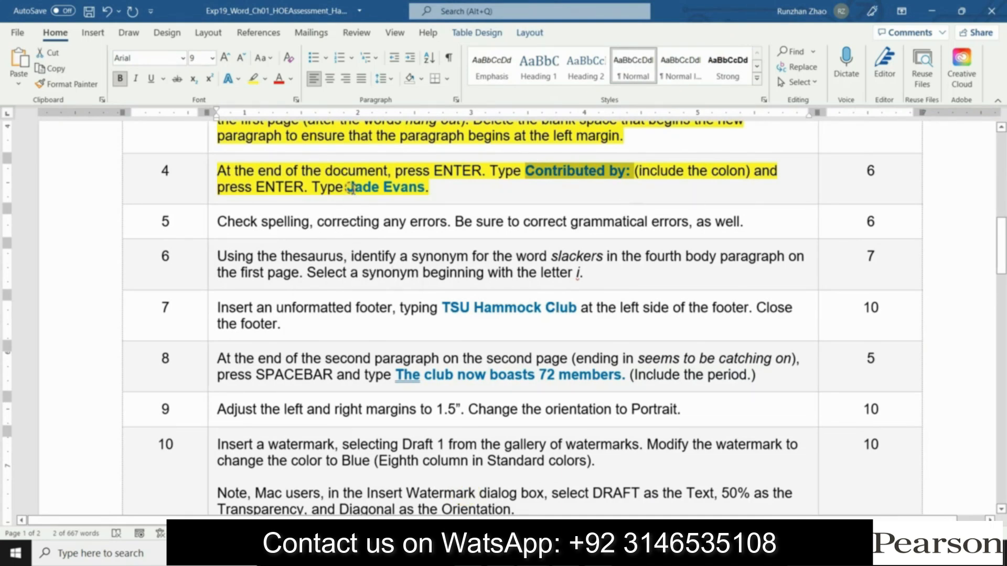
pyautogui.moveTo(348, 188); pyautogui.dragTo(425, 188)
pyautogui.rightClick(398, 187)
pyautogui.press('Escape')
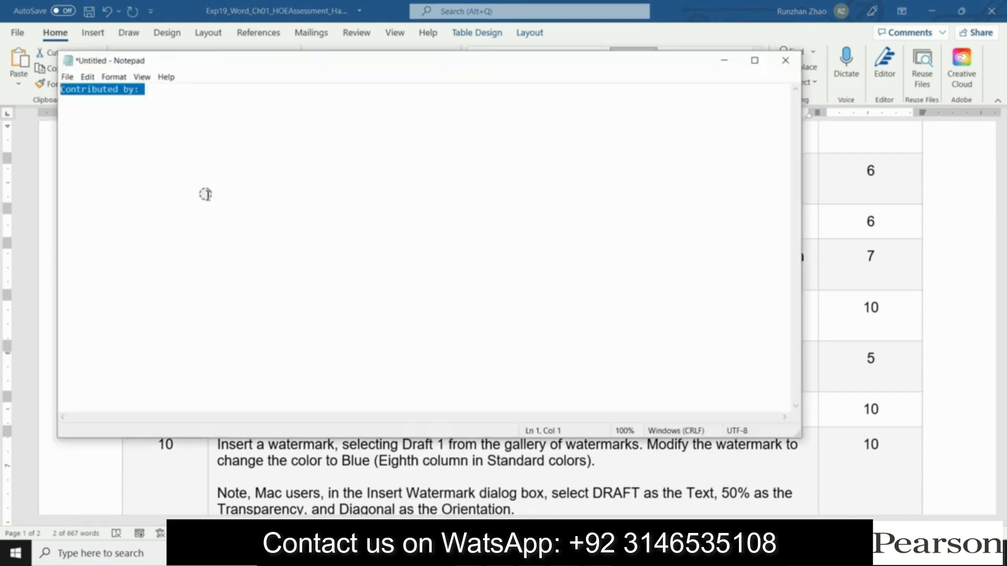
pyautogui.hotkey('ctrl', 'v')
pyautogui.moveTo(114, 90); pyautogui.dragTo(61, 90)
pyautogui.rightClick(76, 93)
pyautogui.click(102, 126)
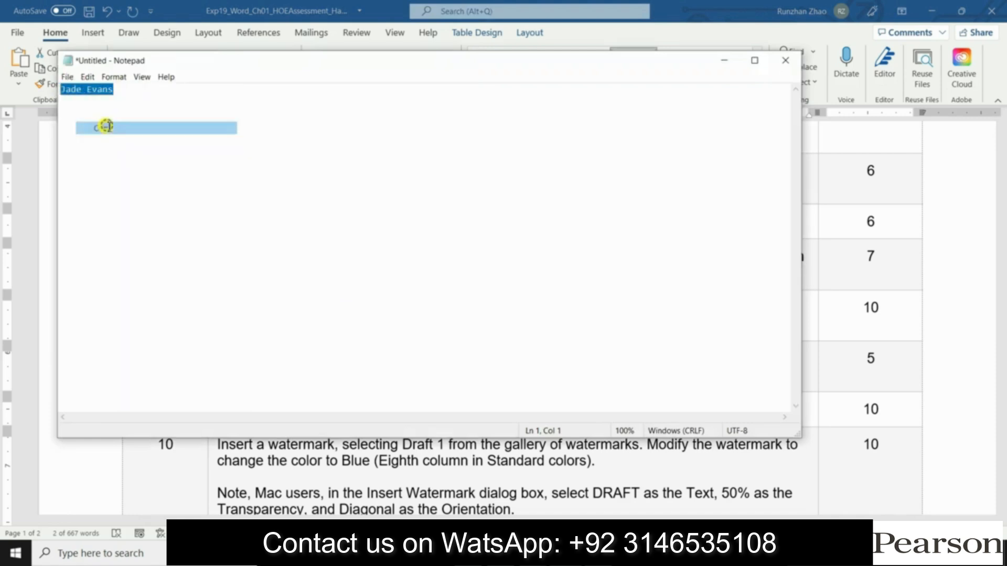
# Paste the contributor's name on the line below "Contributed by:" in the Hammock Club document and save it.
pyautogui.moveTo(535, 554)
pyautogui.click(598, 493)
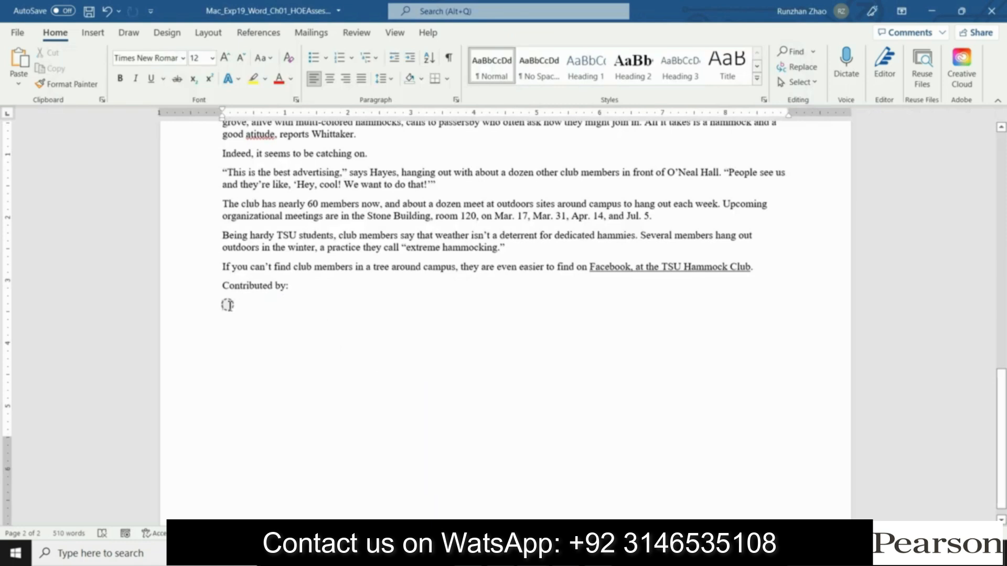
pyautogui.hotkey('ctrl', 'v')
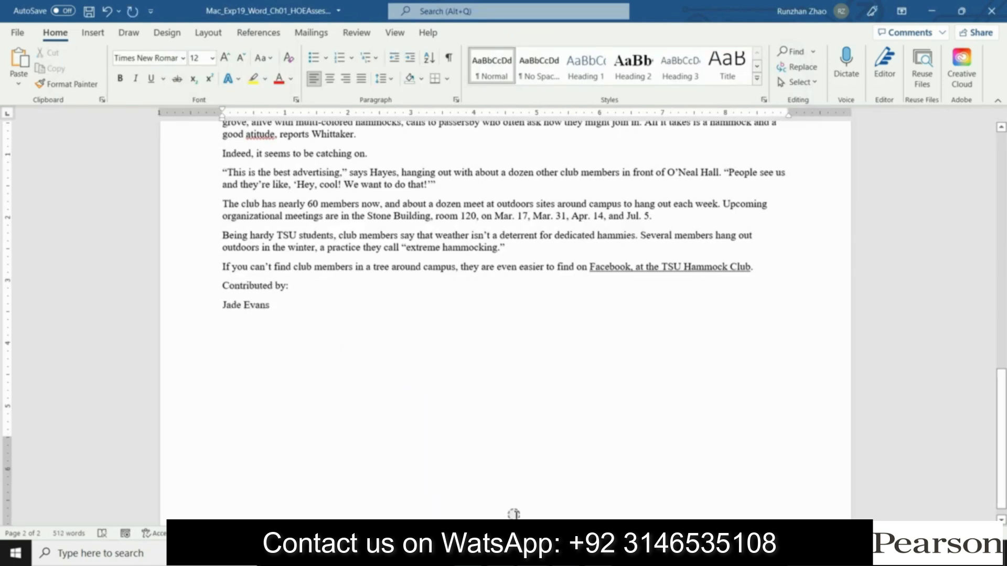
pyautogui.hotkey('ctrl', 's')
# Return to the instructions document and highlight the text of instruction 5 in yellow.
pyautogui.click(533, 554)
pyautogui.click(466, 497)
pyautogui.click(210, 187)
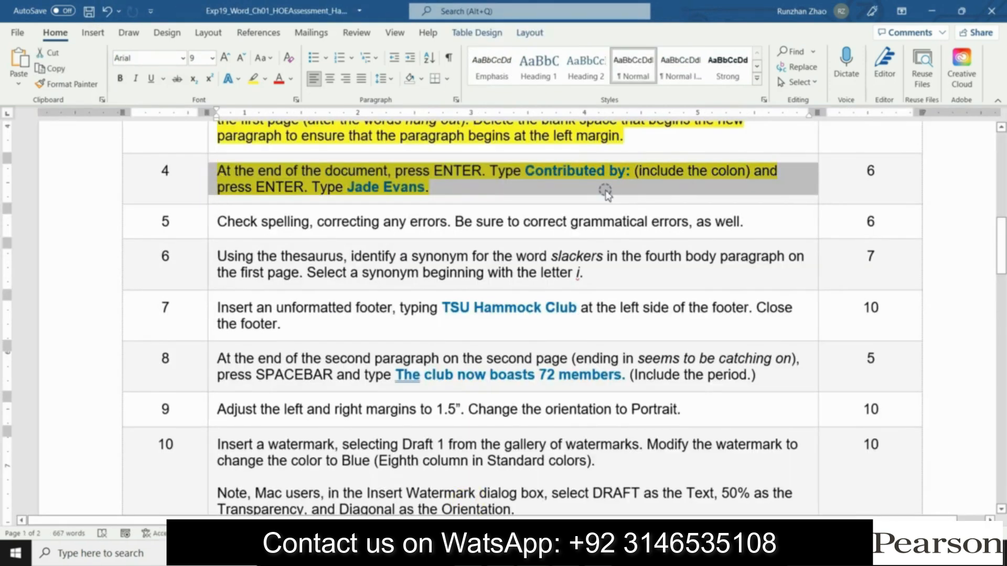
pyautogui.click(216, 231)
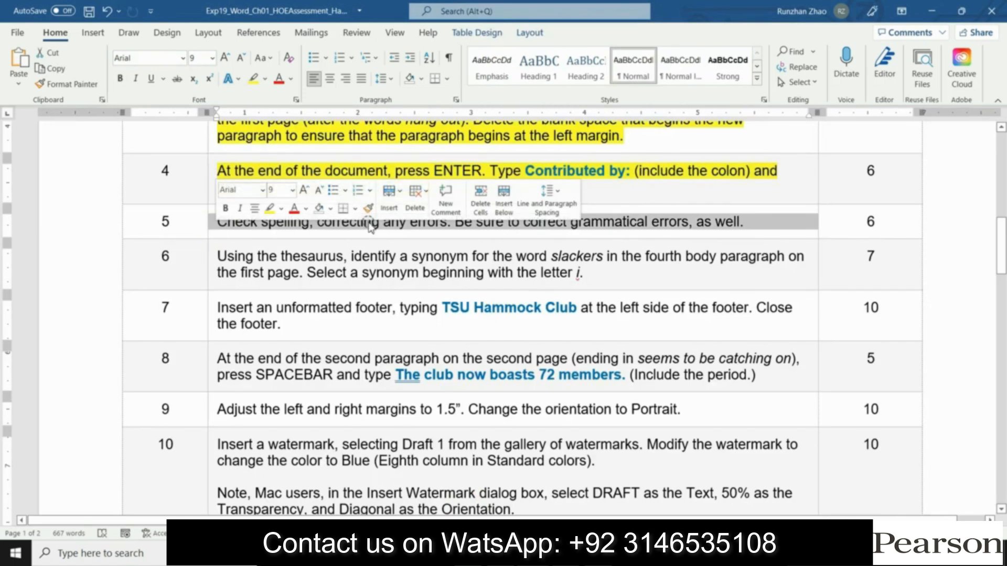
pyautogui.moveTo(1004, 254); pyautogui.dragTo(1004, 258)
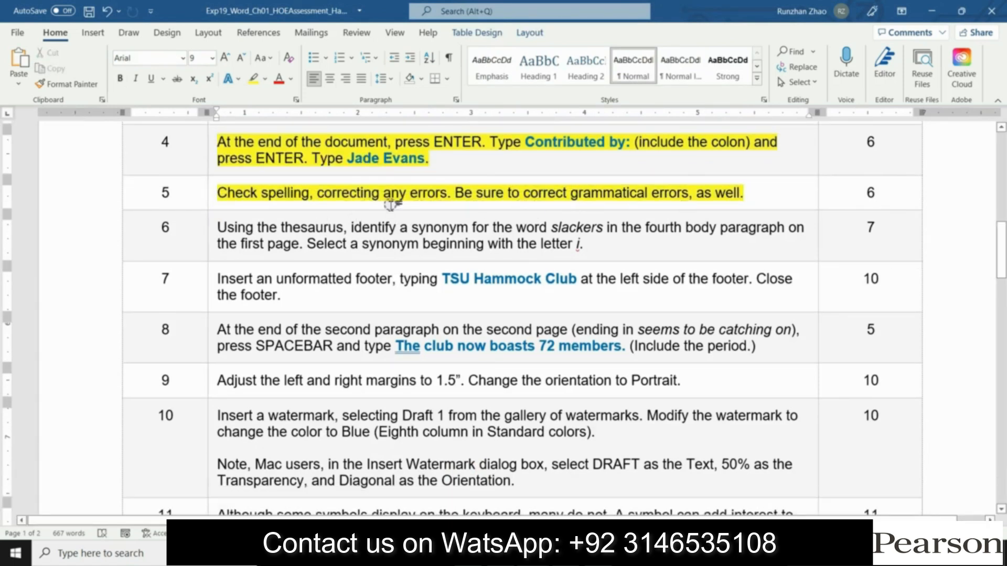
pyautogui.moveTo(530, 553)
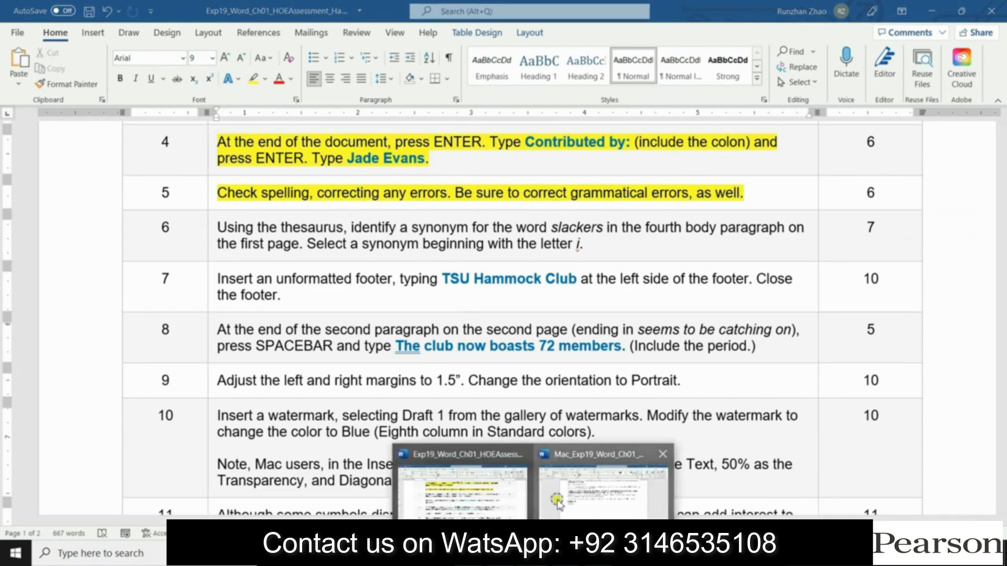
# Switch to the Hammock Club document and start the Editor's spelling and grammar check from its beginning, rechecking instruction 5 on the way.
pyautogui.click(558, 501)
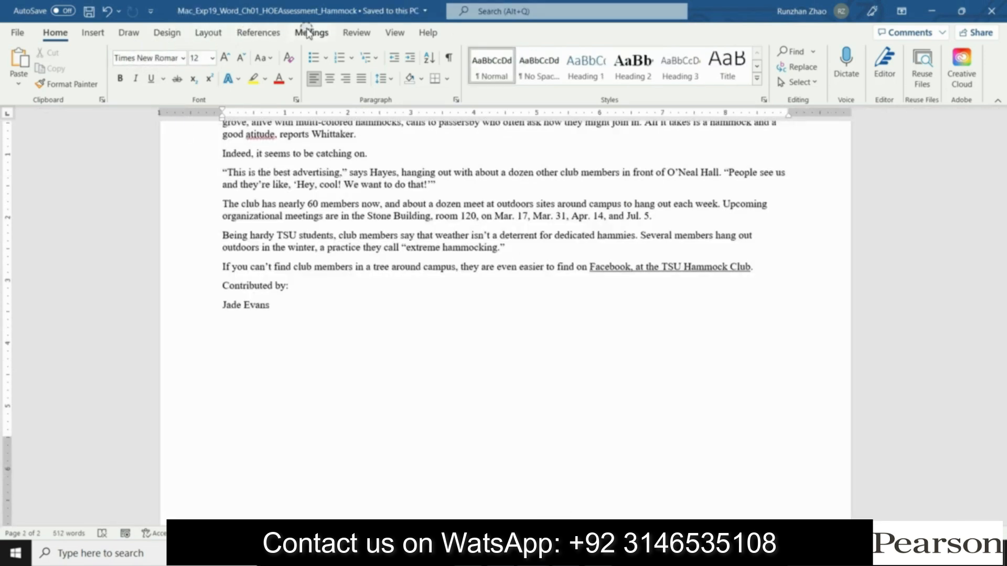
pyautogui.click(358, 35)
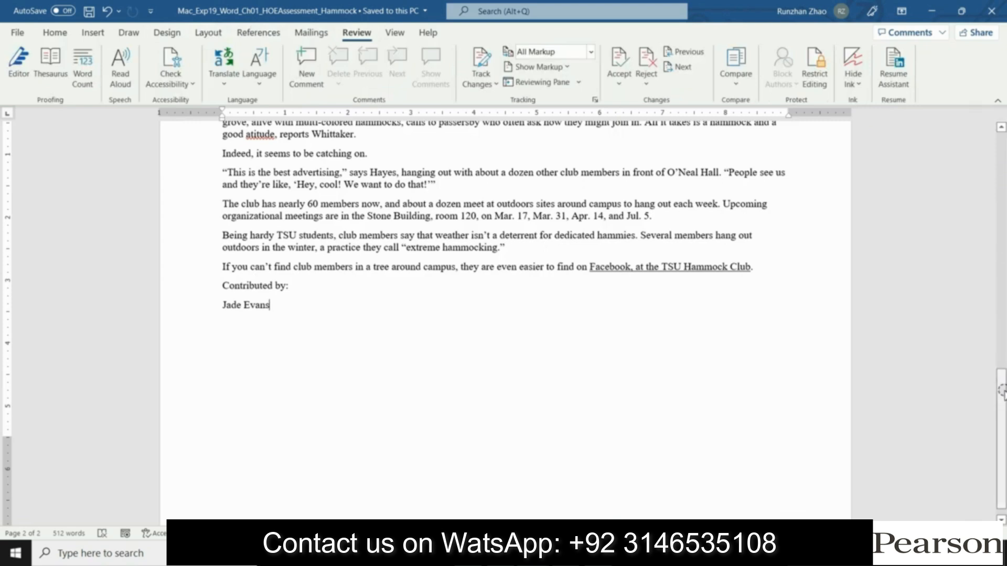
pyautogui.moveTo(1002, 390); pyautogui.dragTo(1003, 141)
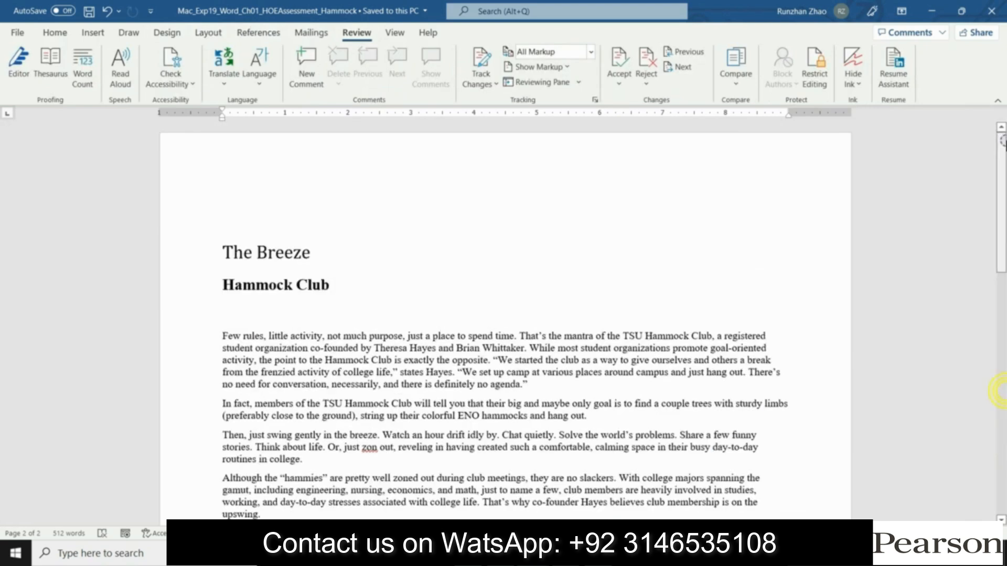
pyautogui.click(17, 62)
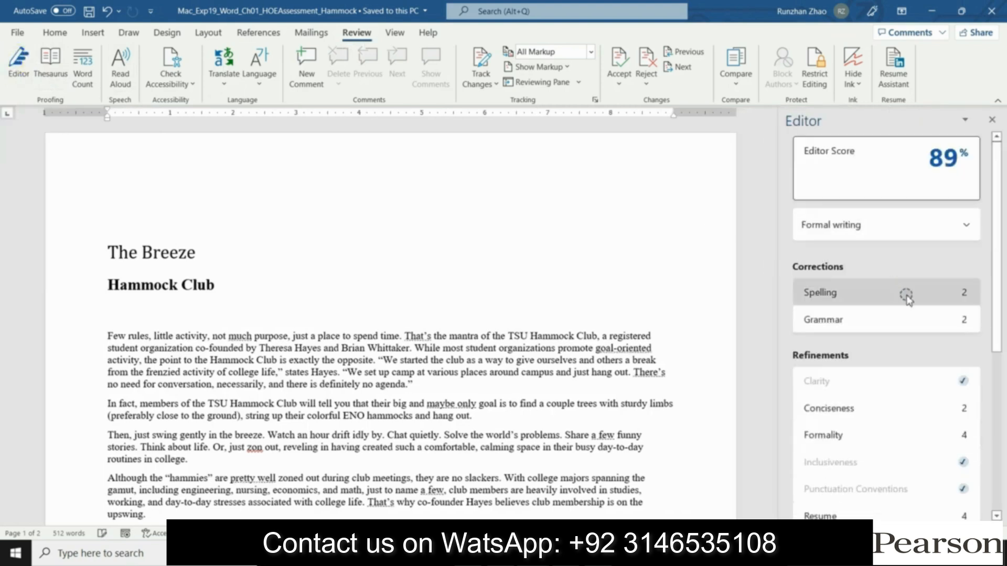
pyautogui.click(454, 485)
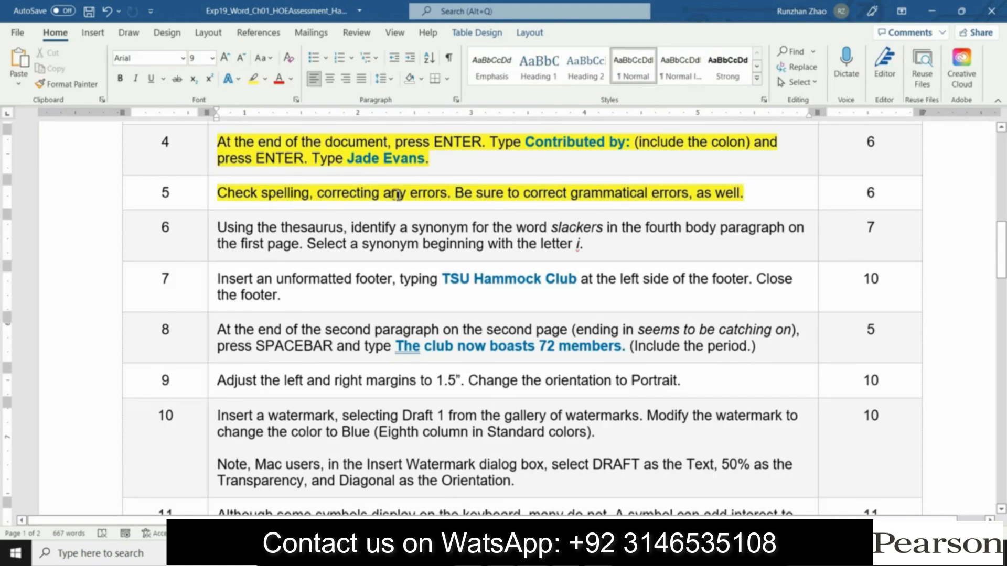
pyautogui.click(580, 492)
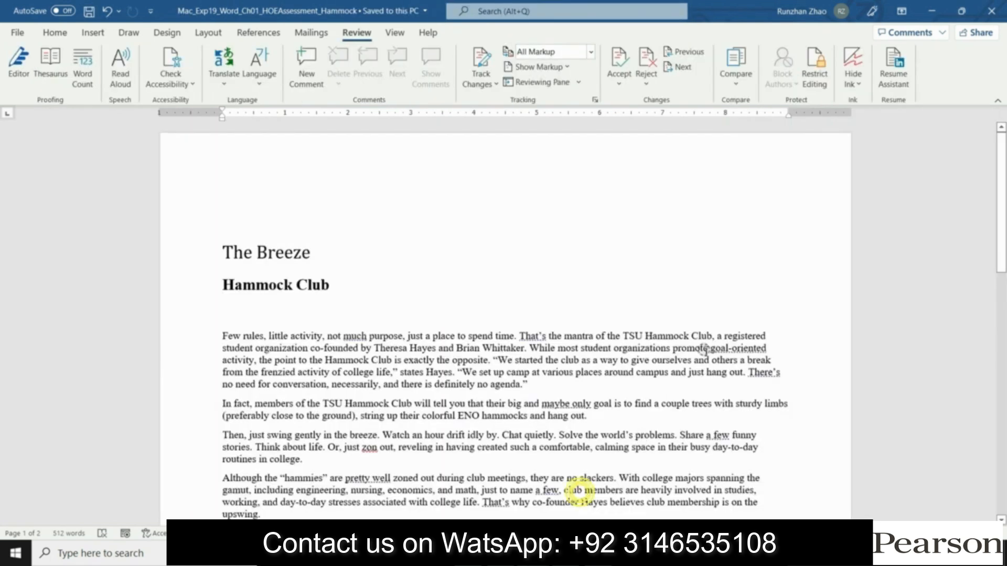
pyautogui.click(19, 60)
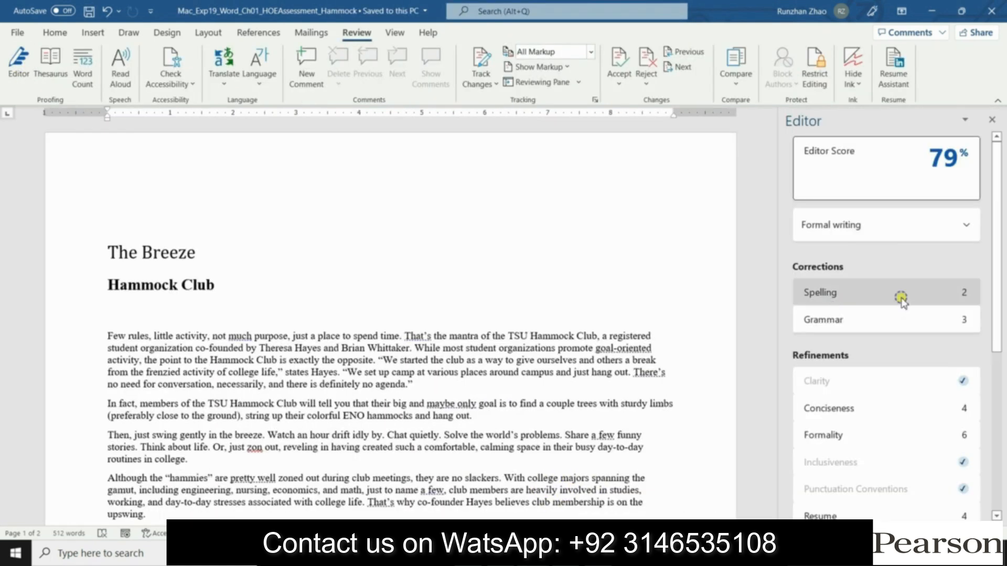
# Correct the misspelled words to "zone" and "attitude" and accept the Editor's grammar suggestions, including "Or" without the comma.
pyautogui.click(901, 299)
pyautogui.click(821, 299)
pyautogui.click(842, 313)
pyautogui.click(847, 317)
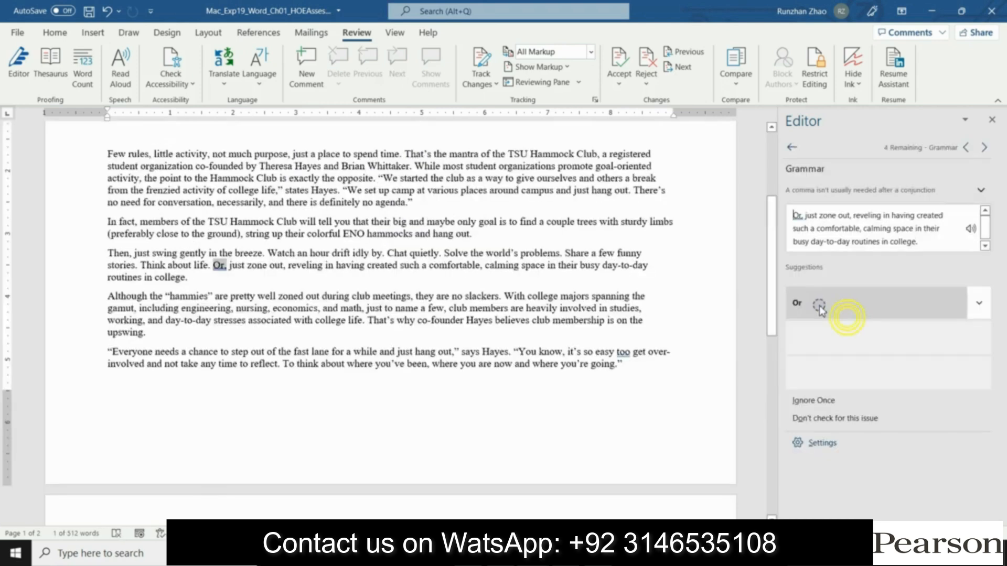
pyautogui.click(820, 308)
pyautogui.click(832, 303)
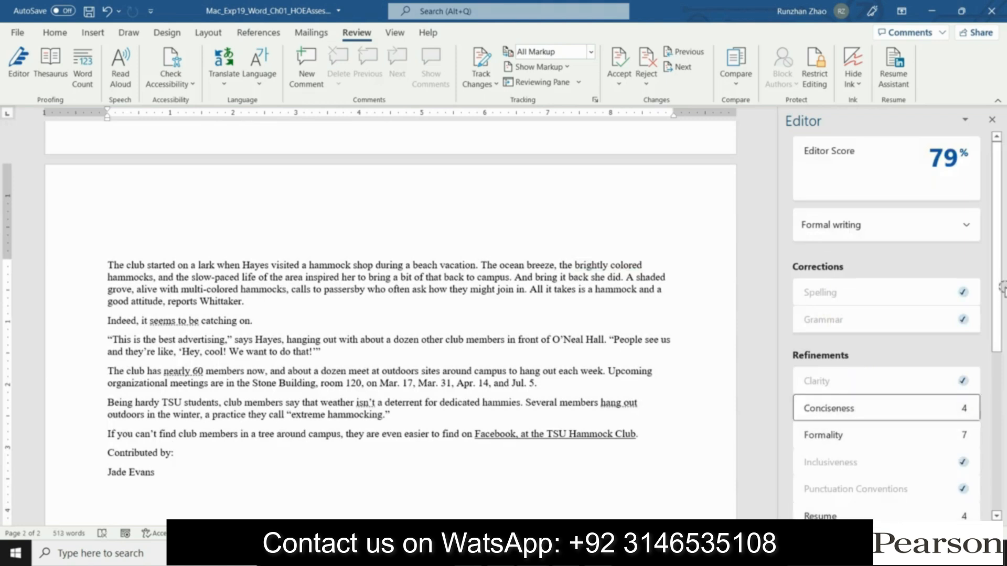